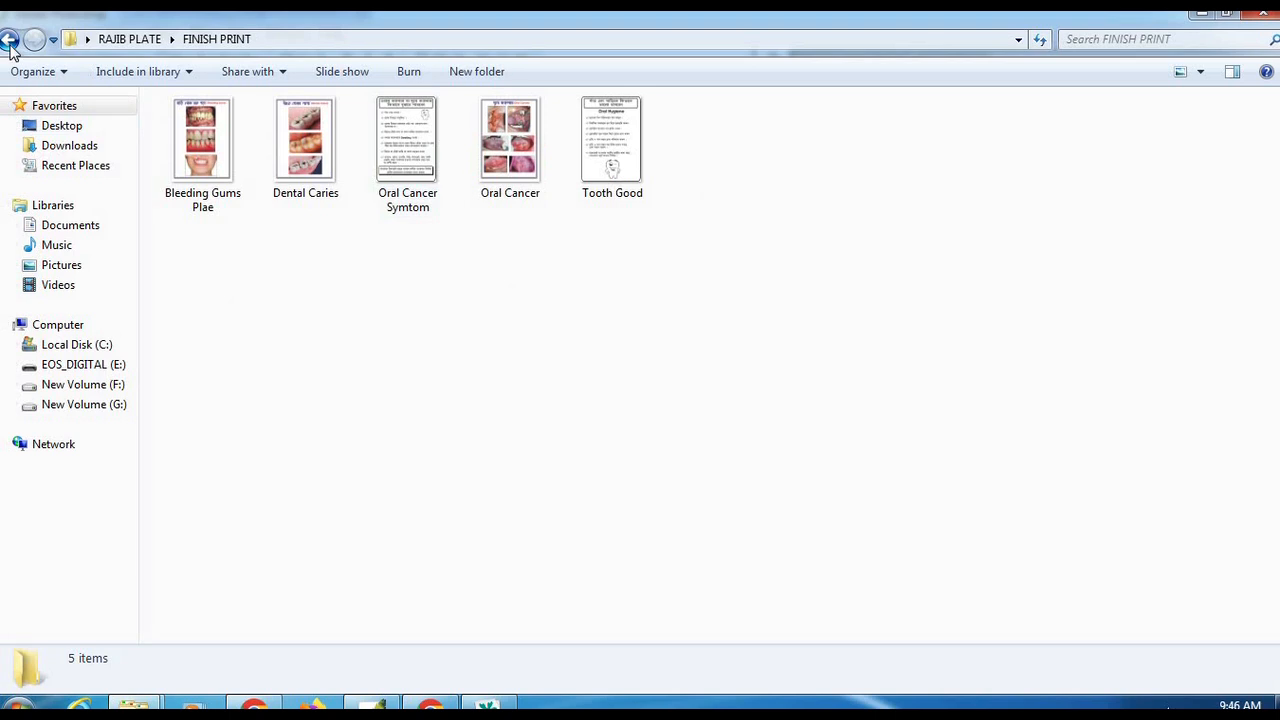
Step: View the pictures in the oral cancer folder and return to the RAJIB PLATE folder
{"action": "double_click", "coordinate": [550, 160]}
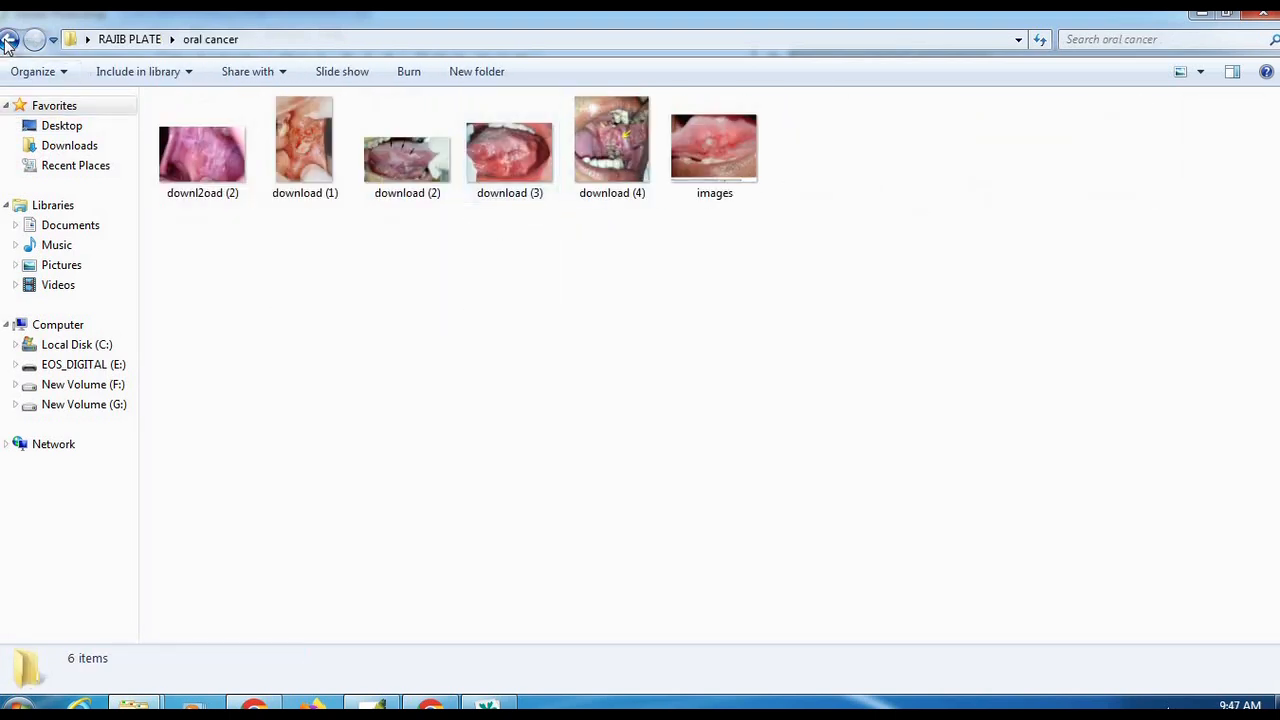
{"action": "left_click", "coordinate": [12, 40]}
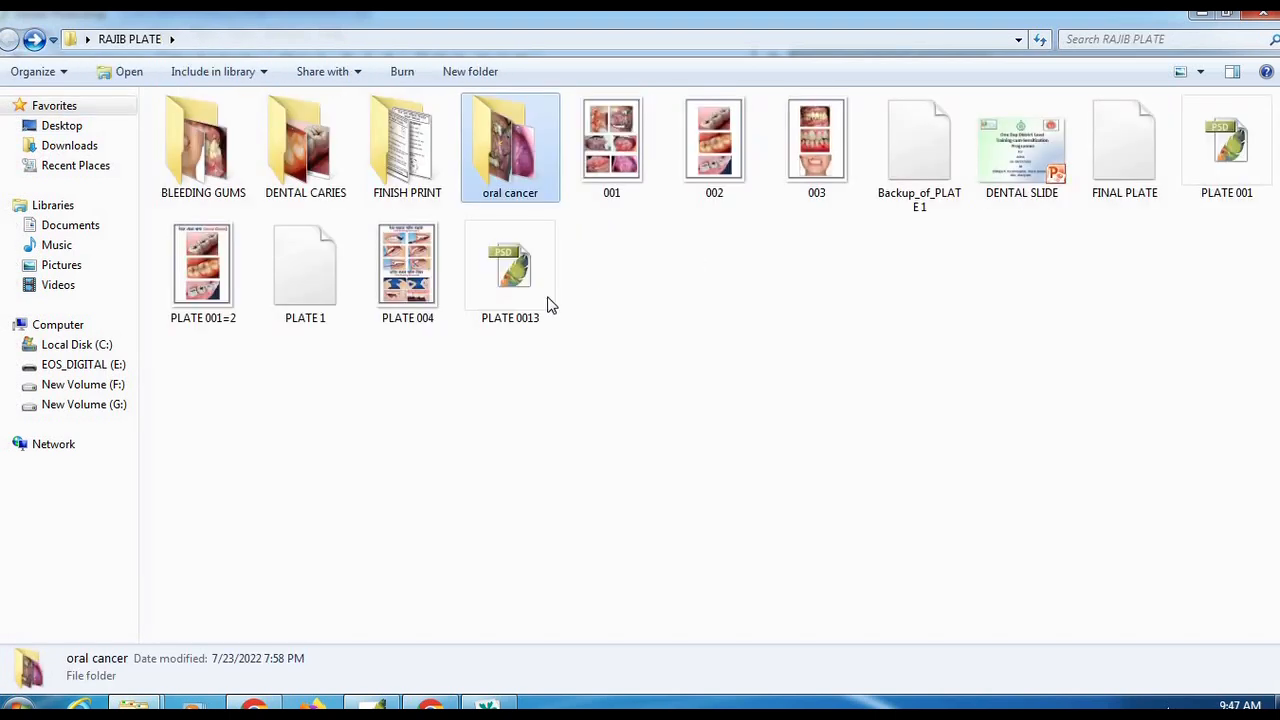
Step: Switch to Photoshop and maximize the PLATE 004.psd document with the brushing and flossing techniques poster
{"action": "left_click", "coordinate": [372, 704]}
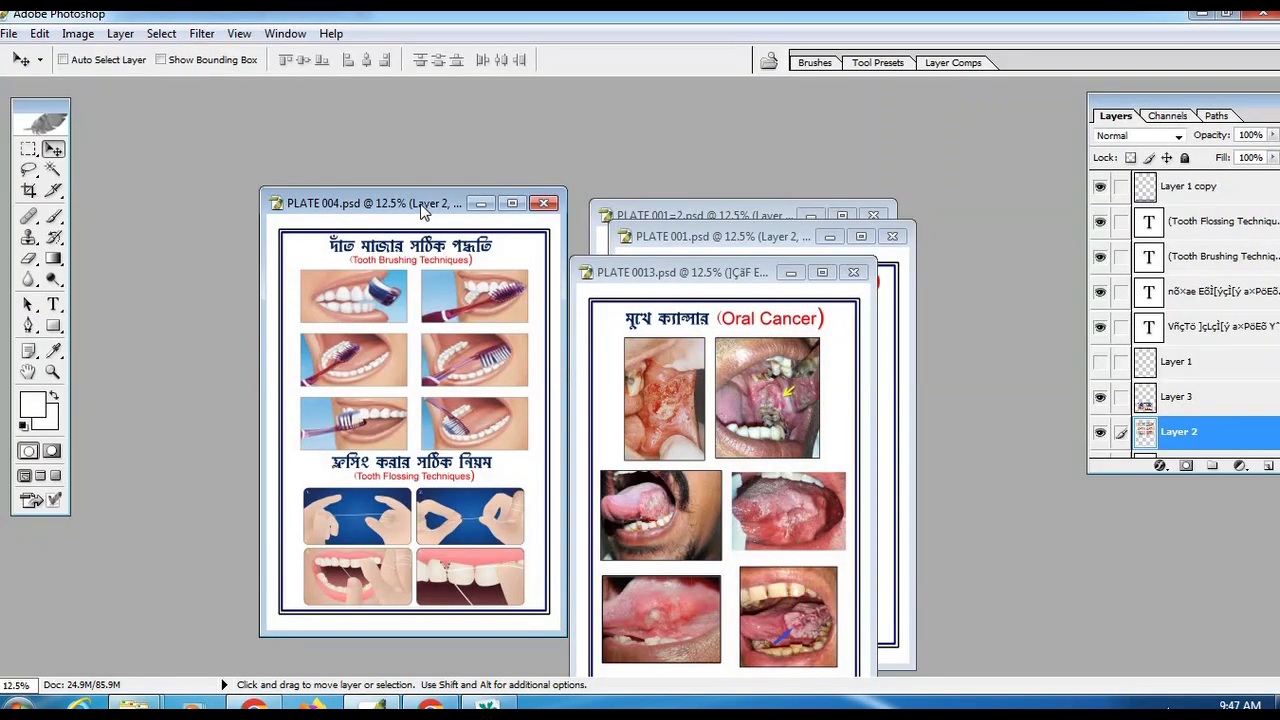
{"action": "double_click", "coordinate": [420, 206]}
{"action": "scroll", "coordinate": [731, 298], "scroll_direction": "up", "scroll_amount": 3}
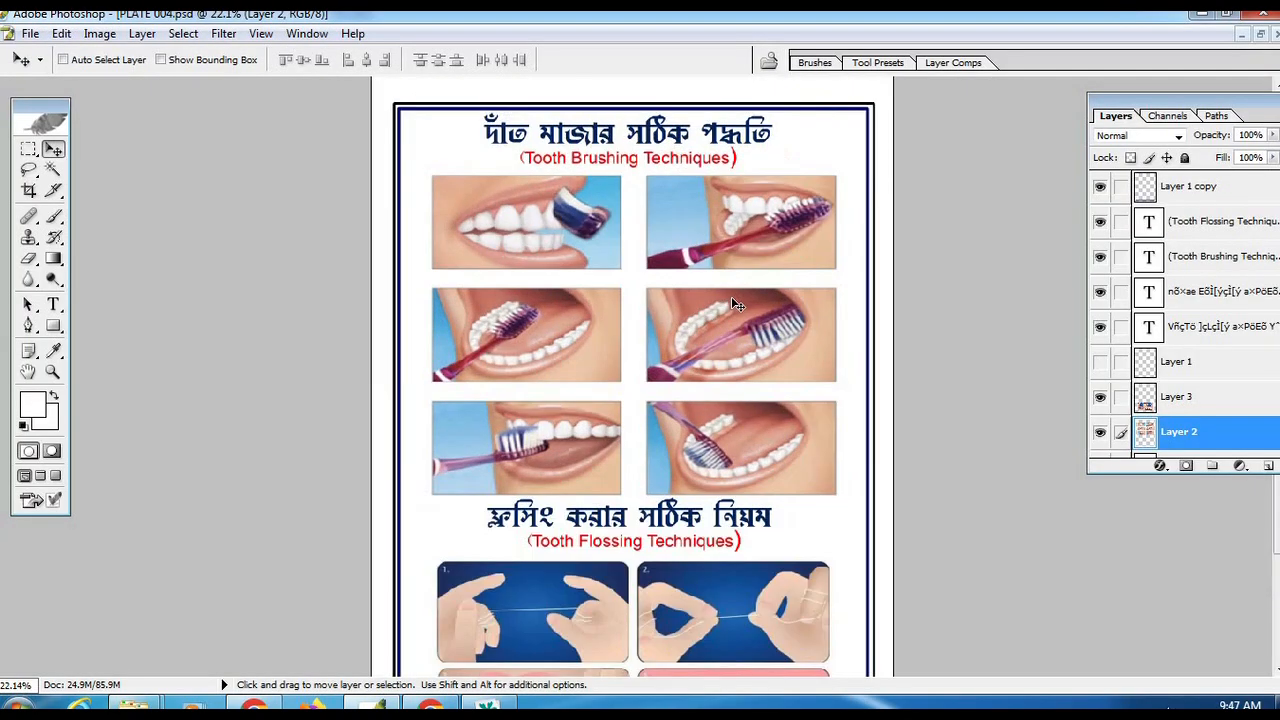
{"action": "scroll", "coordinate": [735, 309], "scroll_direction": "down", "scroll_amount": 2}
{"action": "scroll", "coordinate": [738, 311], "scroll_direction": "up", "scroll_amount": 3}
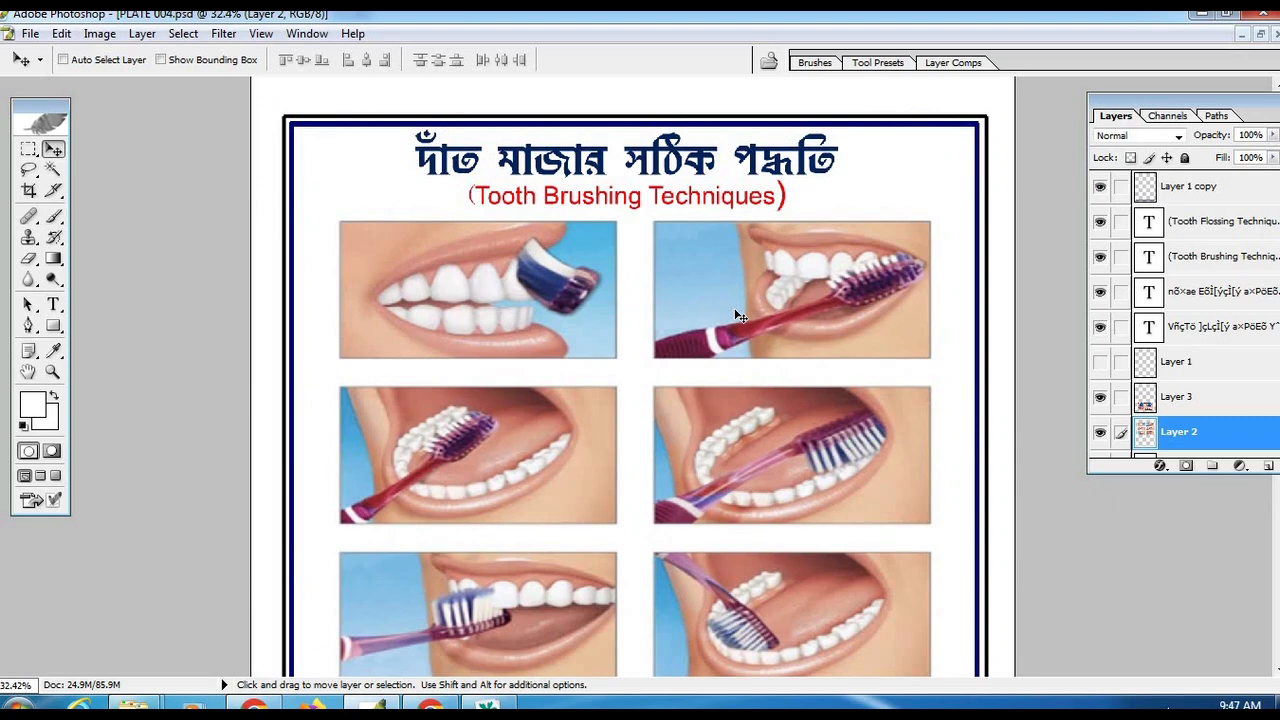
{"action": "scroll", "coordinate": [738, 316], "scroll_direction": "down", "scroll_amount": 1}
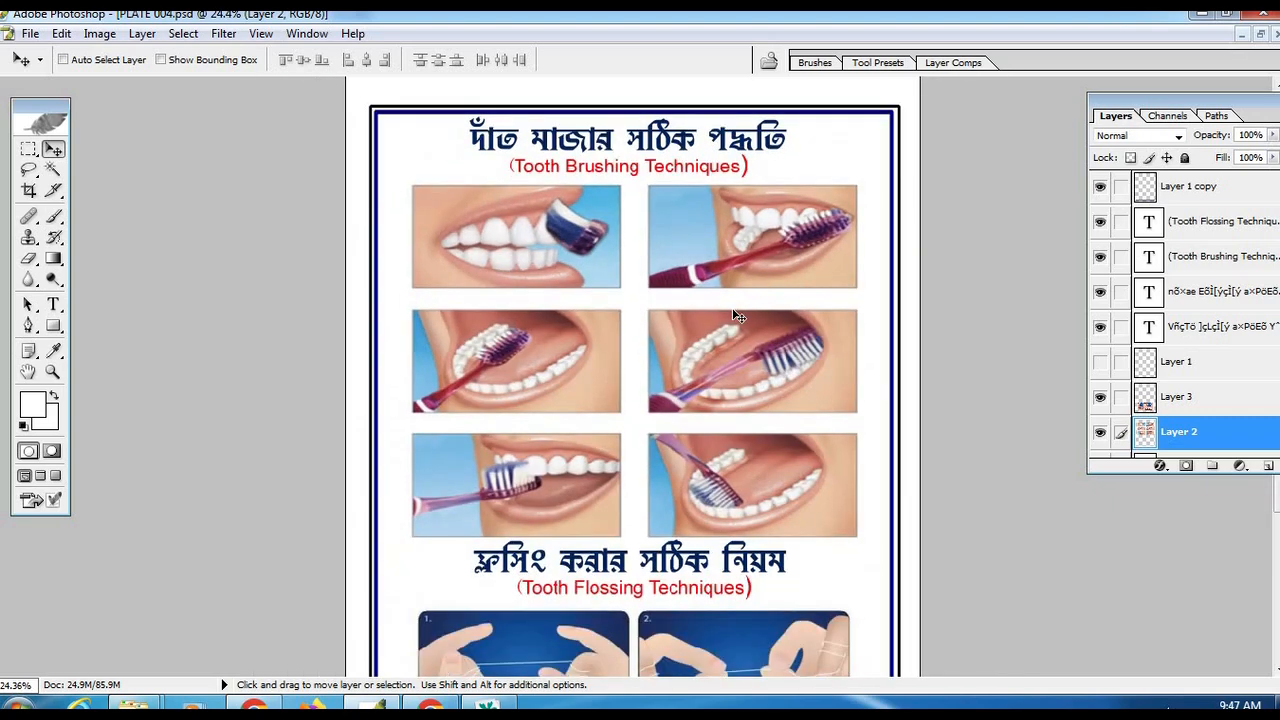
Step: Shift the tooth brushing pictures slightly left and down, and the flossing pictures slightly left
{"action": "right_click", "coordinate": [538, 254]}
{"action": "left_click", "coordinate": [554, 258]}
{"action": "mouse_move", "coordinate": [554, 258]}
{"action": "left_mouse_down"}
{"action": "mouse_move", "coordinate": [566, 266]}
{"action": "mouse_move", "coordinate": [546, 254]}
{"action": "left_mouse_up"}
{"action": "scroll", "coordinate": [630, 460], "scroll_direction": "down", "scroll_amount": 3}
{"action": "left_click_drag", "start_coordinate": [665, 476], "coordinate": [658, 480]}
{"action": "scroll", "coordinate": [651, 368], "scroll_direction": "up", "scroll_amount": 3}
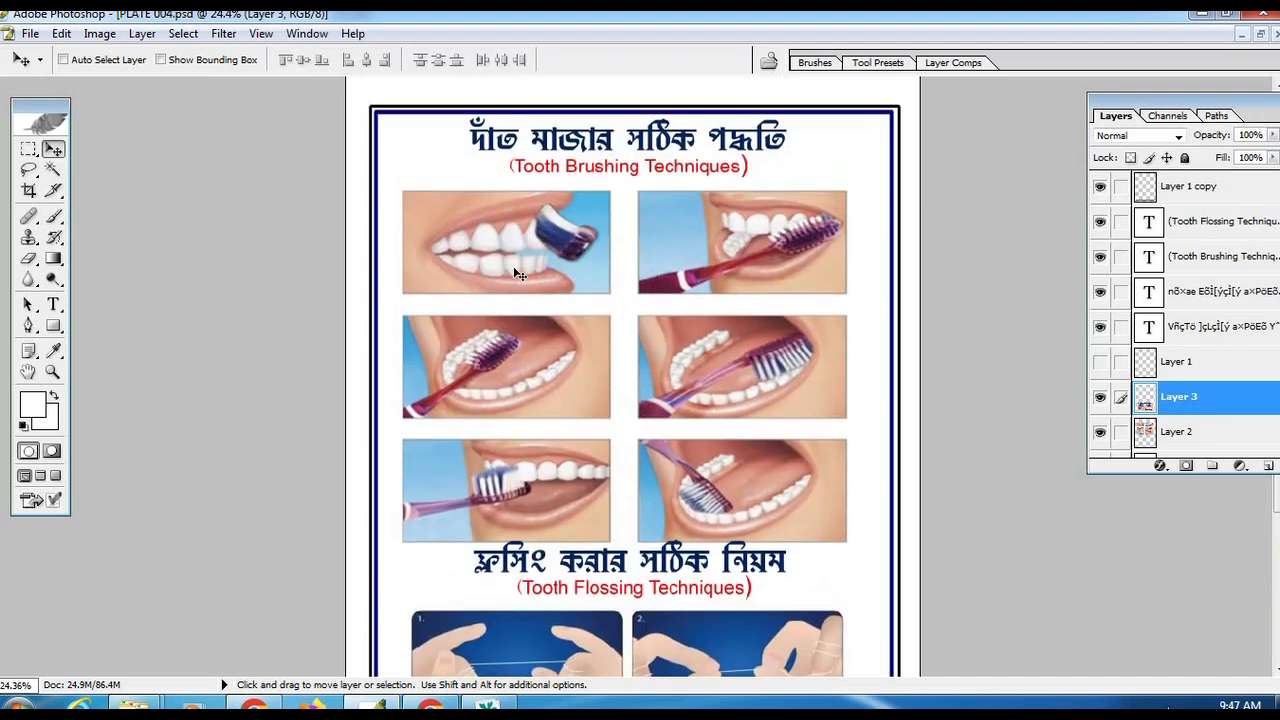
Step: Select the poster's double border layer, Layer 1 copy, and hide it after toggling its visibility
{"action": "right_click", "coordinate": [409, 120]}
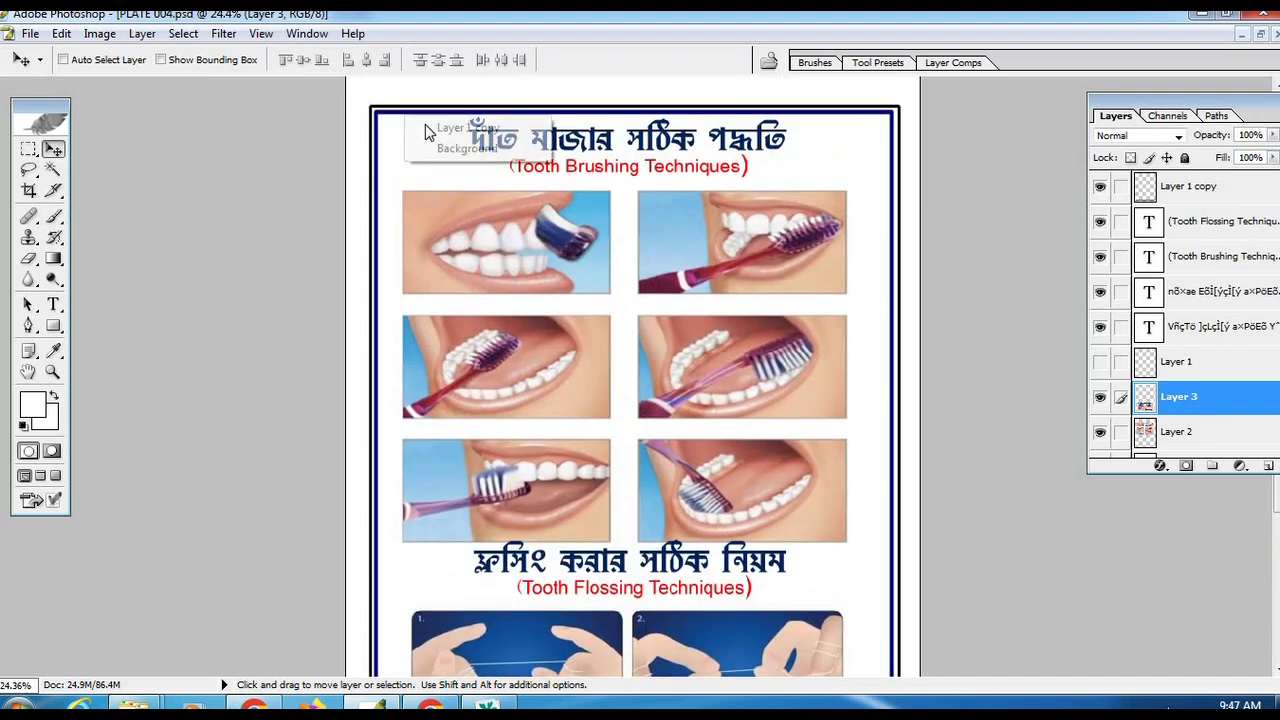
{"action": "left_click", "coordinate": [440, 127]}
{"action": "left_click", "coordinate": [1101, 190]}
{"action": "left_click", "coordinate": [1101, 190]}
{"action": "left_click", "coordinate": [1101, 190]}
{"action": "left_click", "coordinate": [1101, 190]}
{"action": "left_click", "coordinate": [1102, 191]}
{"action": "left_click", "coordinate": [1101, 190]}
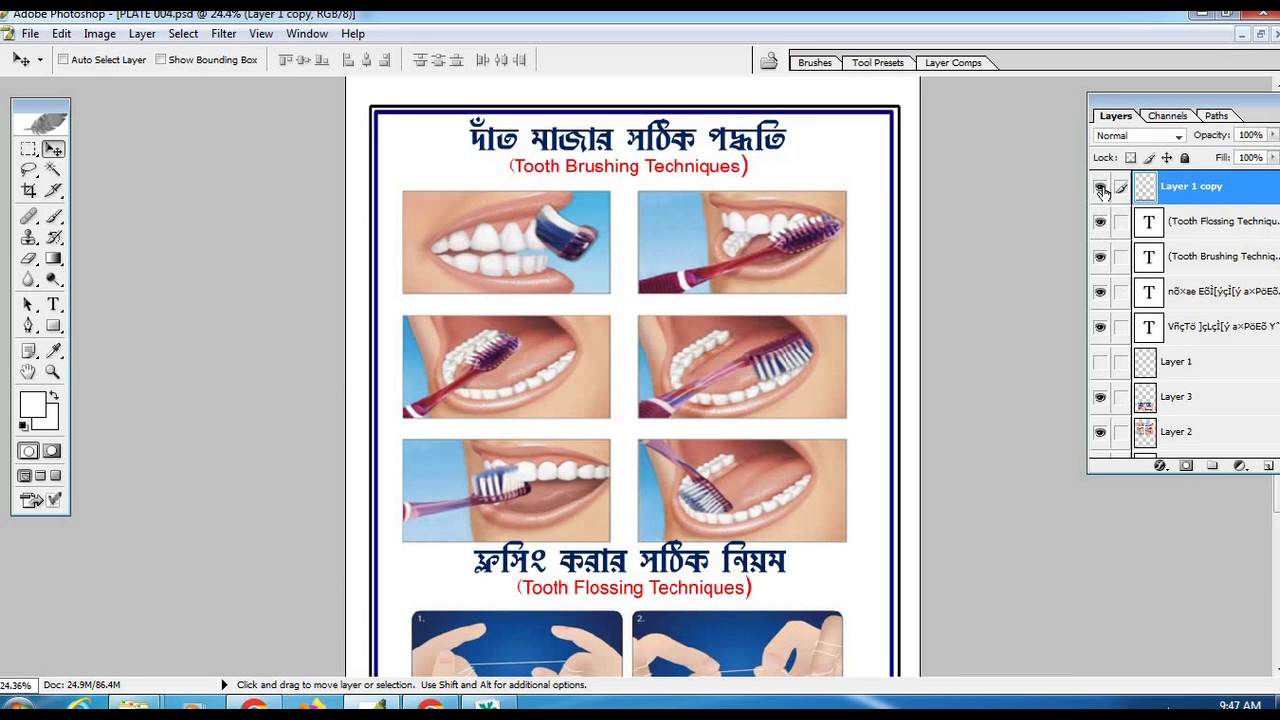
{"action": "left_click", "coordinate": [1101, 190]}
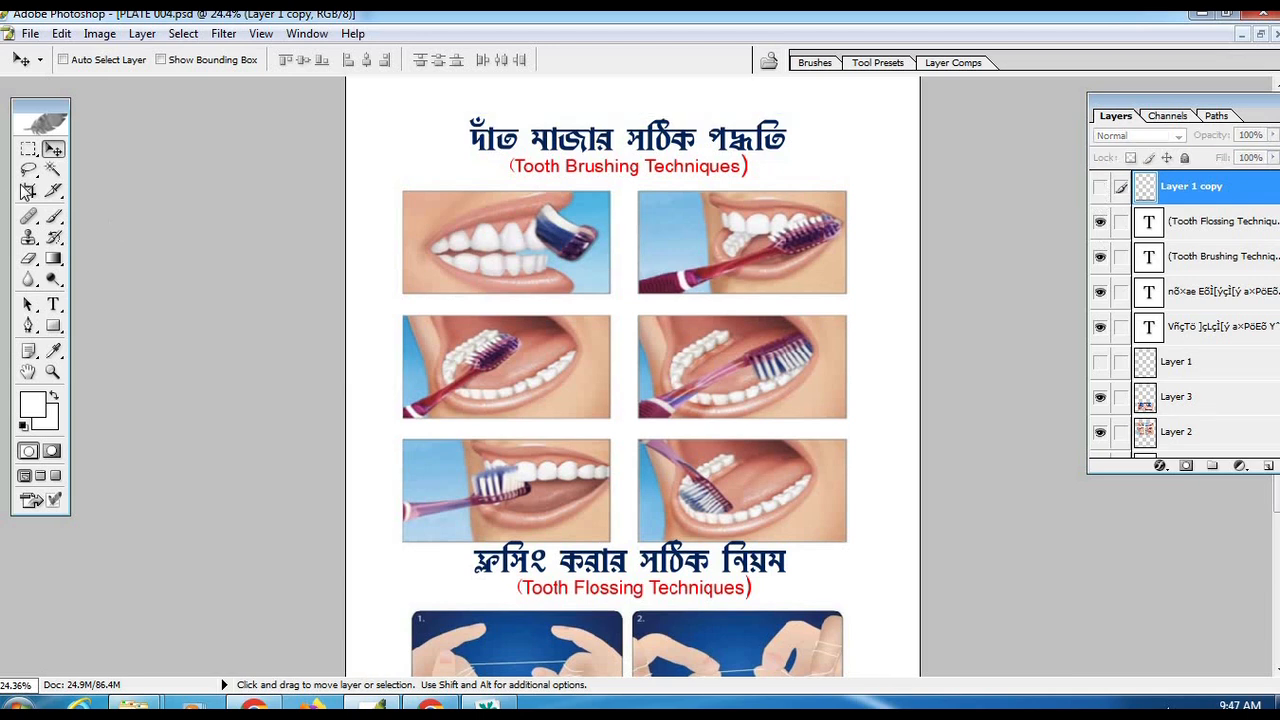
Step: Add a new layer and draw a rectangular marquee selection around the brushing section, down to the flossing heading
{"action": "left_click", "coordinate": [27, 154]}
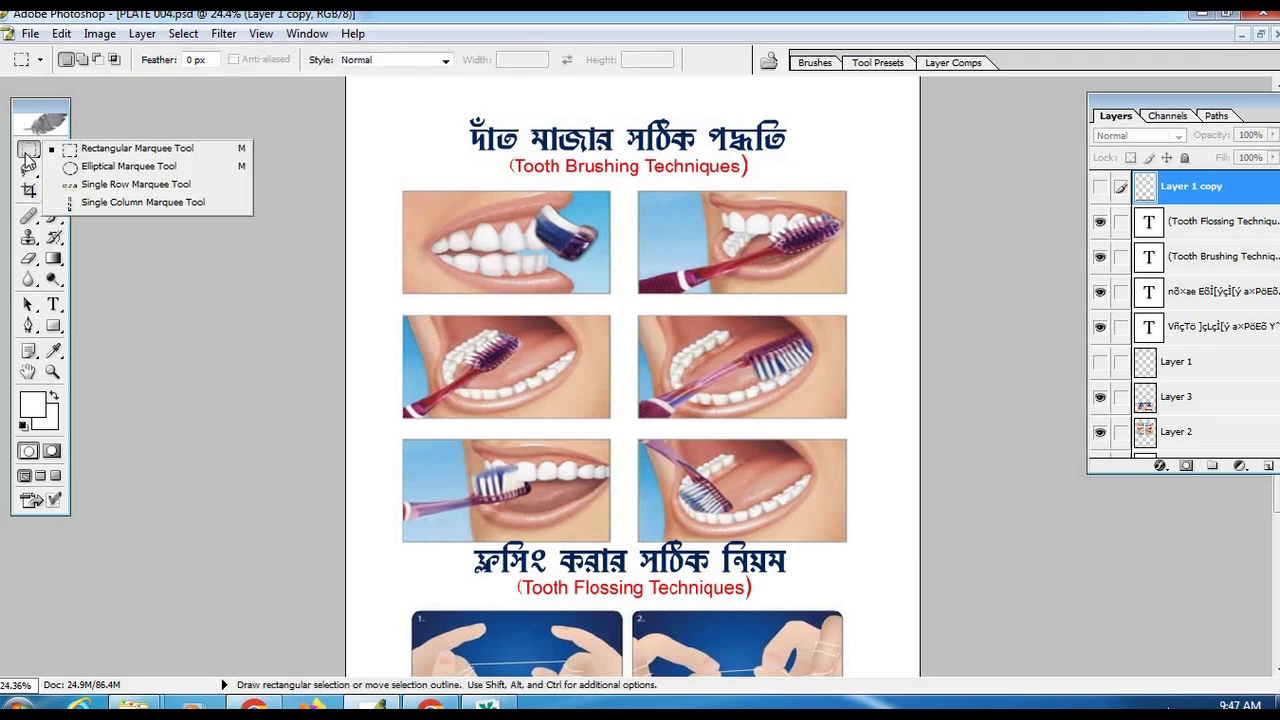
{"action": "left_click", "coordinate": [113, 151]}
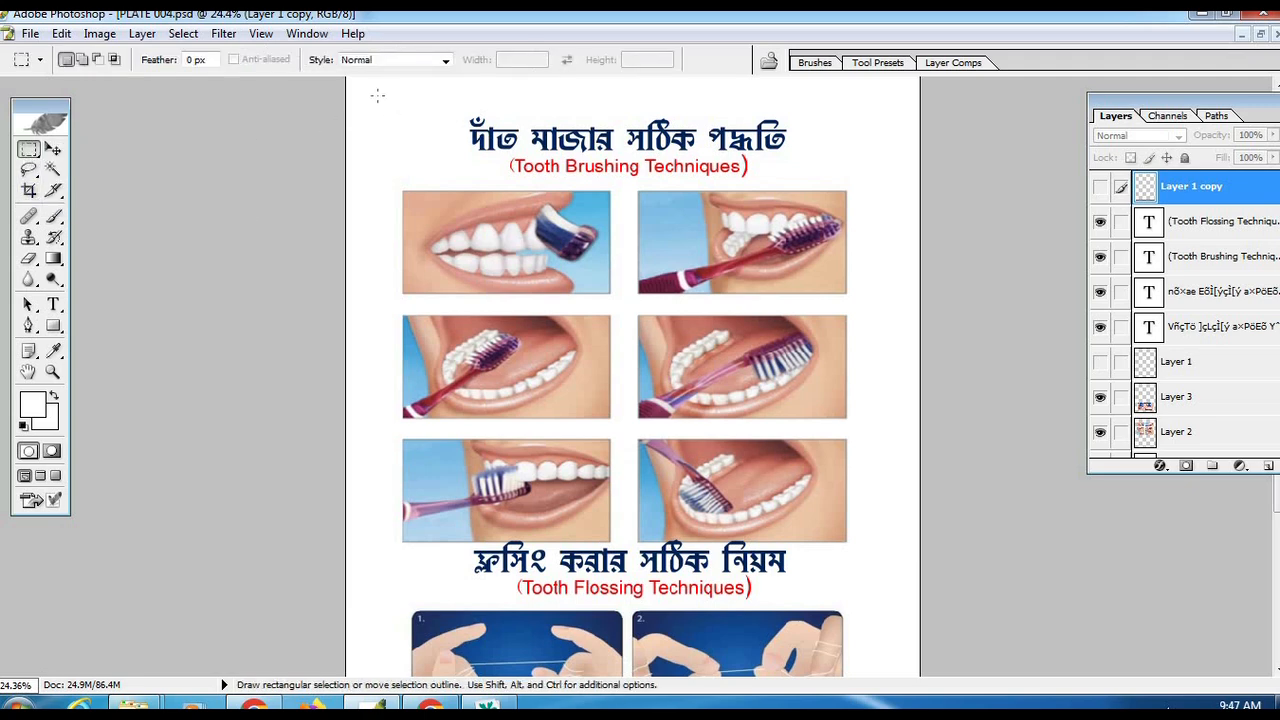
{"action": "left_click", "coordinate": [1267, 467]}
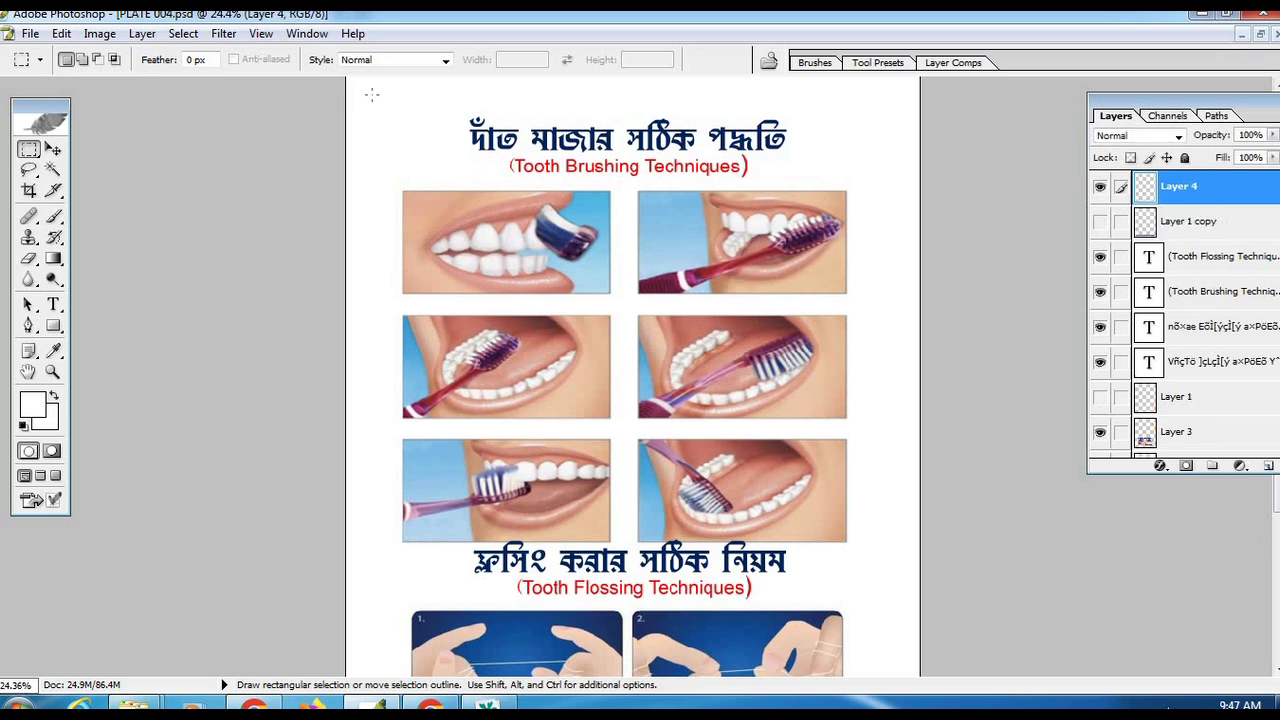
{"action": "left_click_drag", "start_coordinate": [866, 532], "coordinate": [897, 578]}
Step: Stroke the selection on the new layer with a 10 px red (F70000) line, located Center, and clear the selection
{"action": "left_click", "coordinate": [61, 33]}
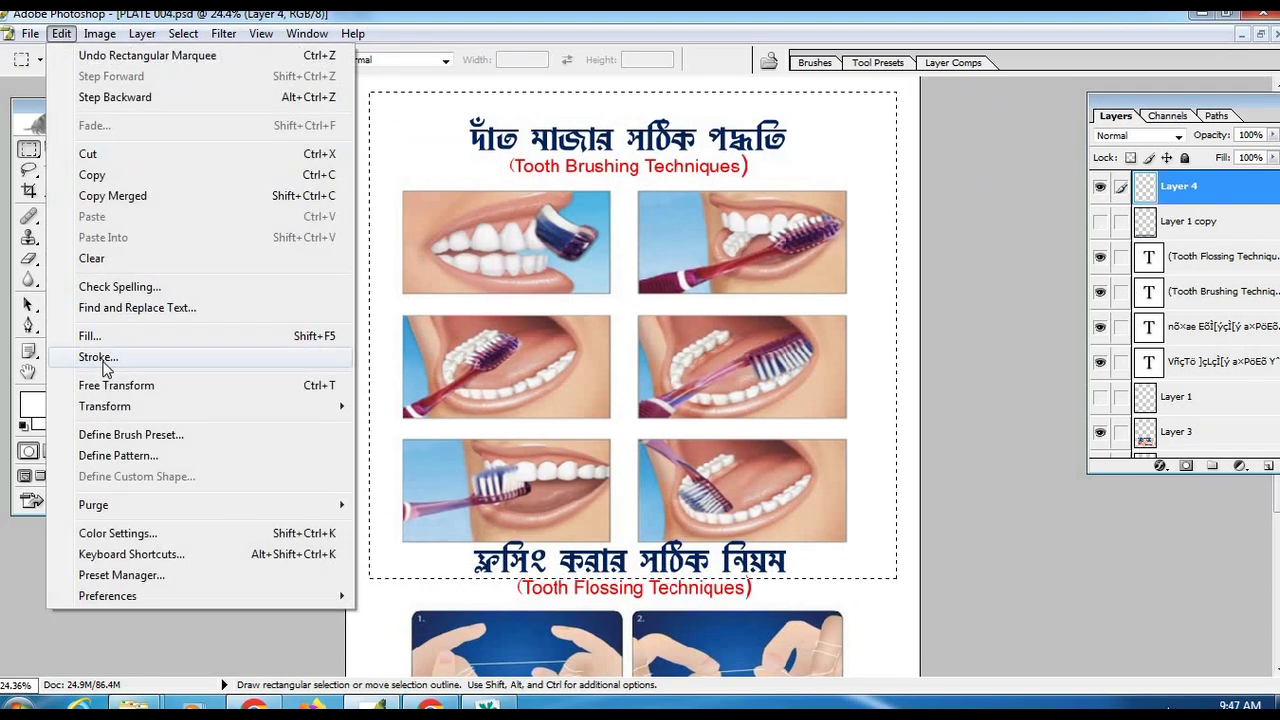
{"action": "left_click", "coordinate": [98, 357]}
{"action": "left_click", "coordinate": [580, 306]}
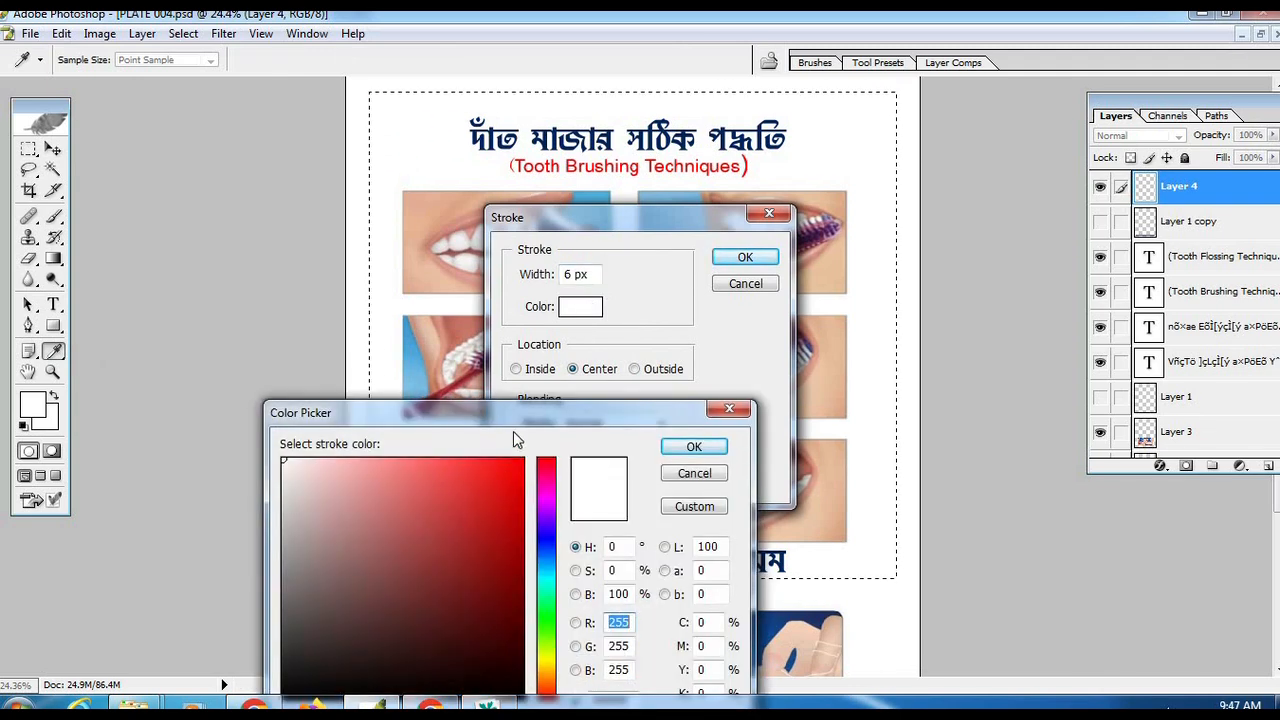
{"action": "left_click_drag", "start_coordinate": [513, 413], "coordinate": [418, 277]}
{"action": "left_click", "coordinate": [406, 340]}
{"action": "left_click_drag", "start_coordinate": [461, 340], "coordinate": [470, 330]}
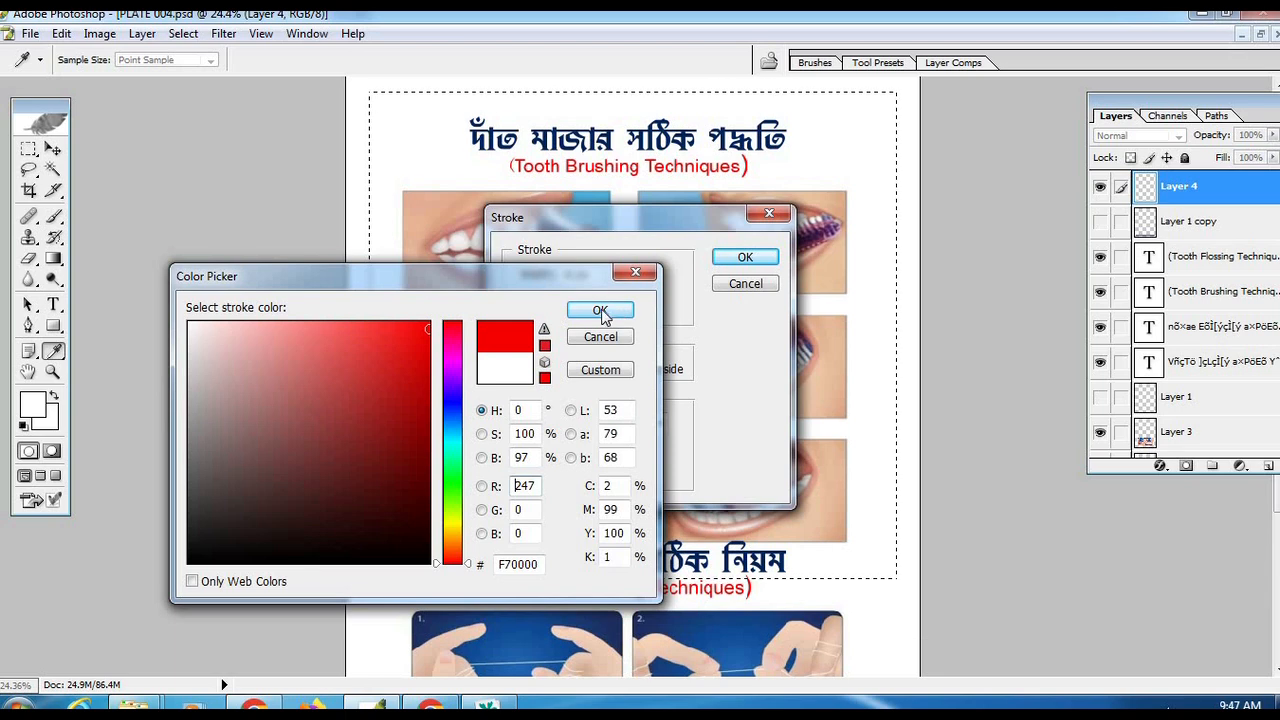
{"action": "left_click", "coordinate": [596, 310]}
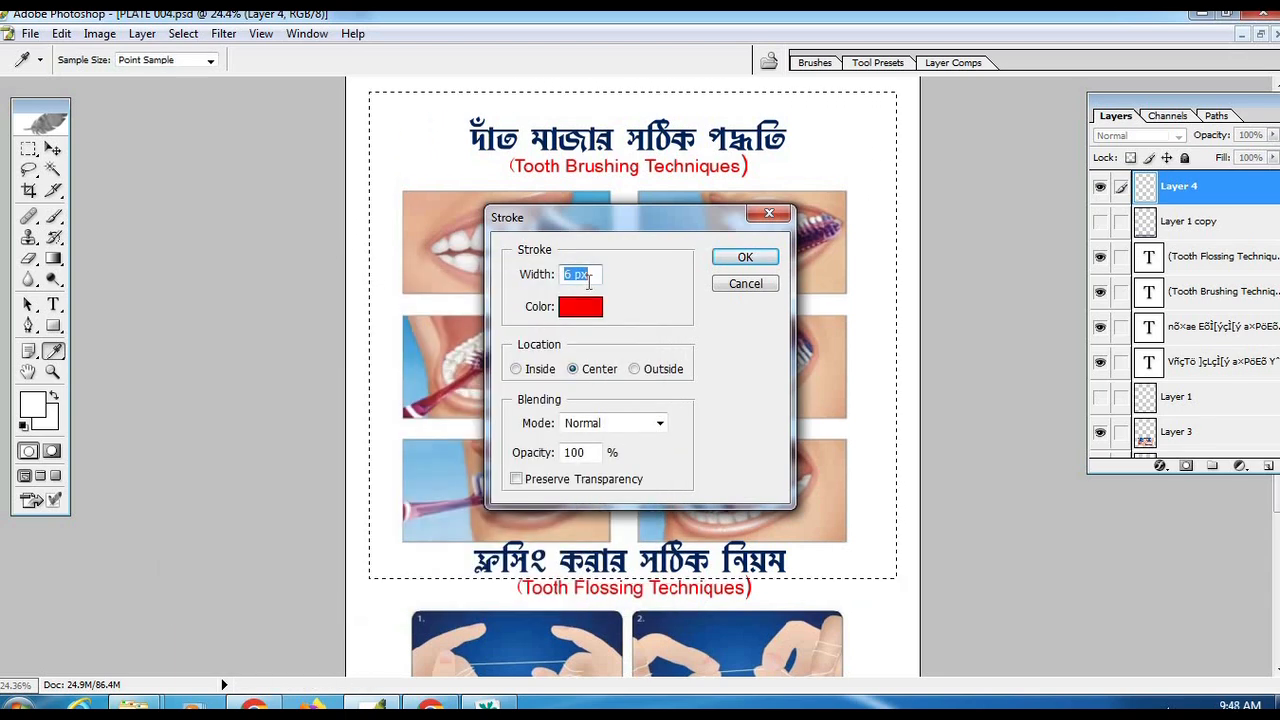
{"action": "type", "text": "10"}
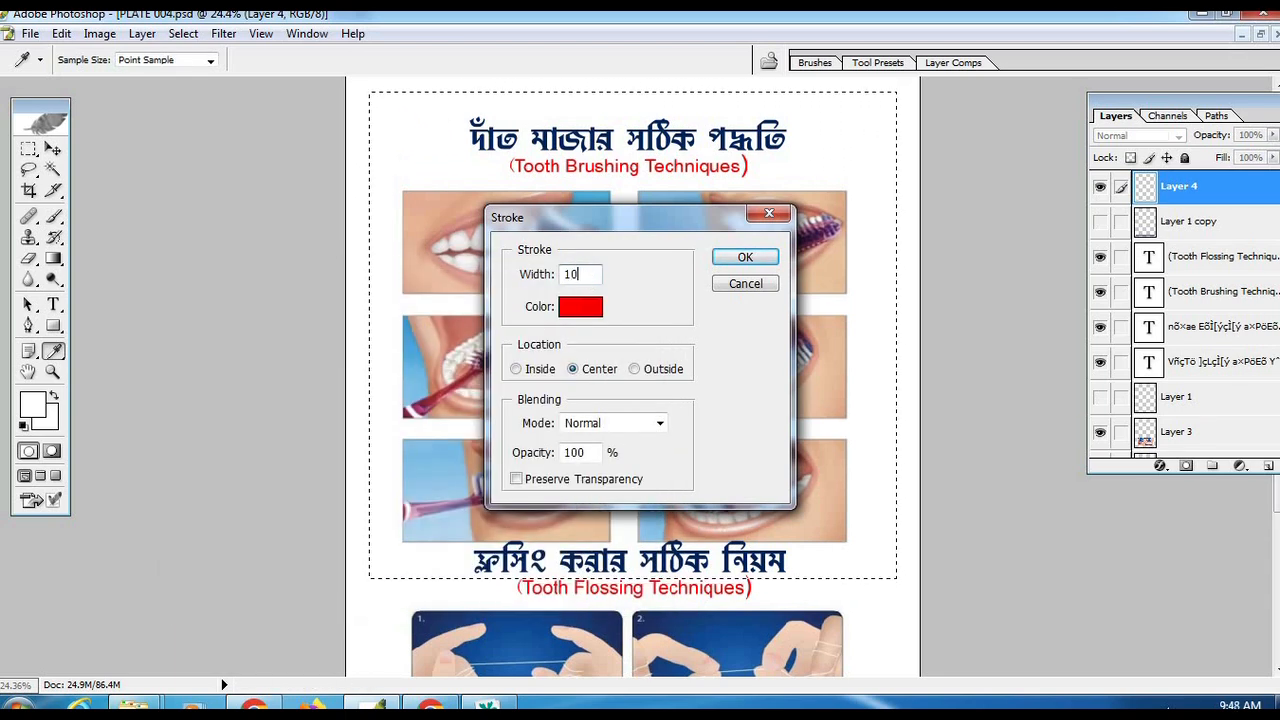
{"action": "left_click", "coordinate": [745, 259]}
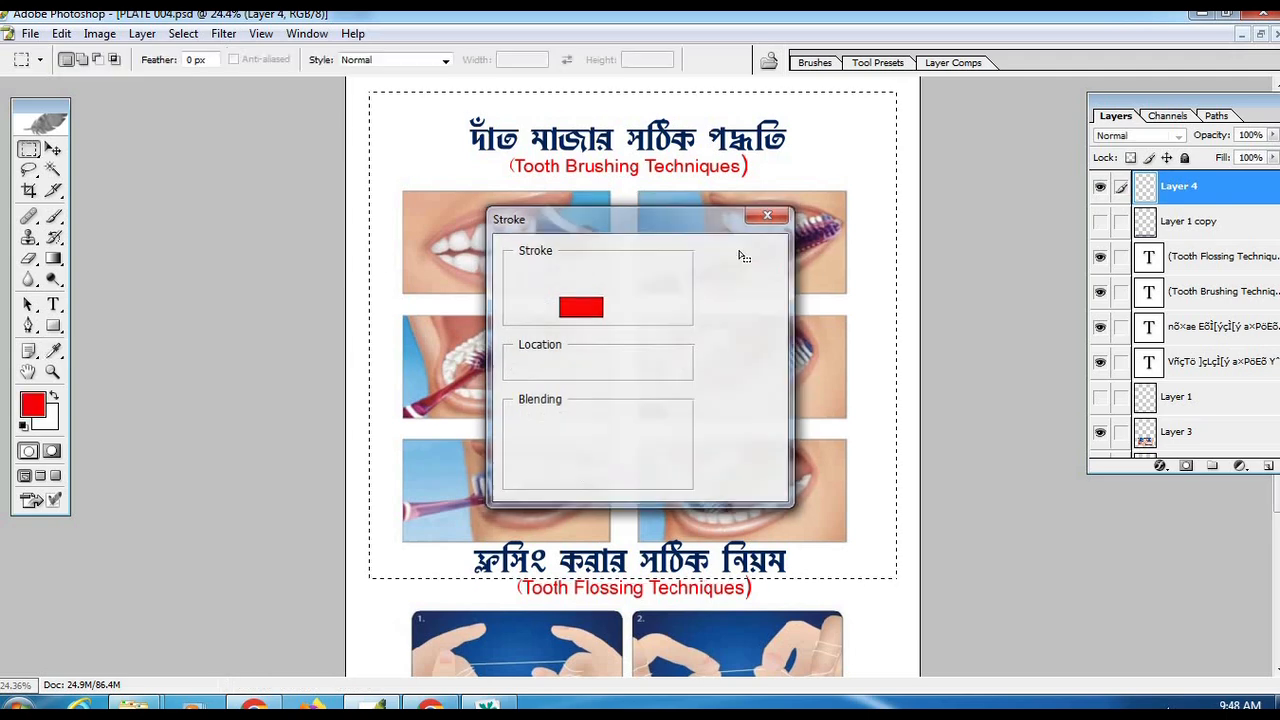
{"action": "key", "text": "m"}
{"action": "key", "text": "v"}
Step: Stretch the red border downward with Free Transform to about 164% height so that it encloses the flossing pictures
{"action": "scroll", "coordinate": [690, 380], "scroll_direction": "down", "scroll_amount": 5}
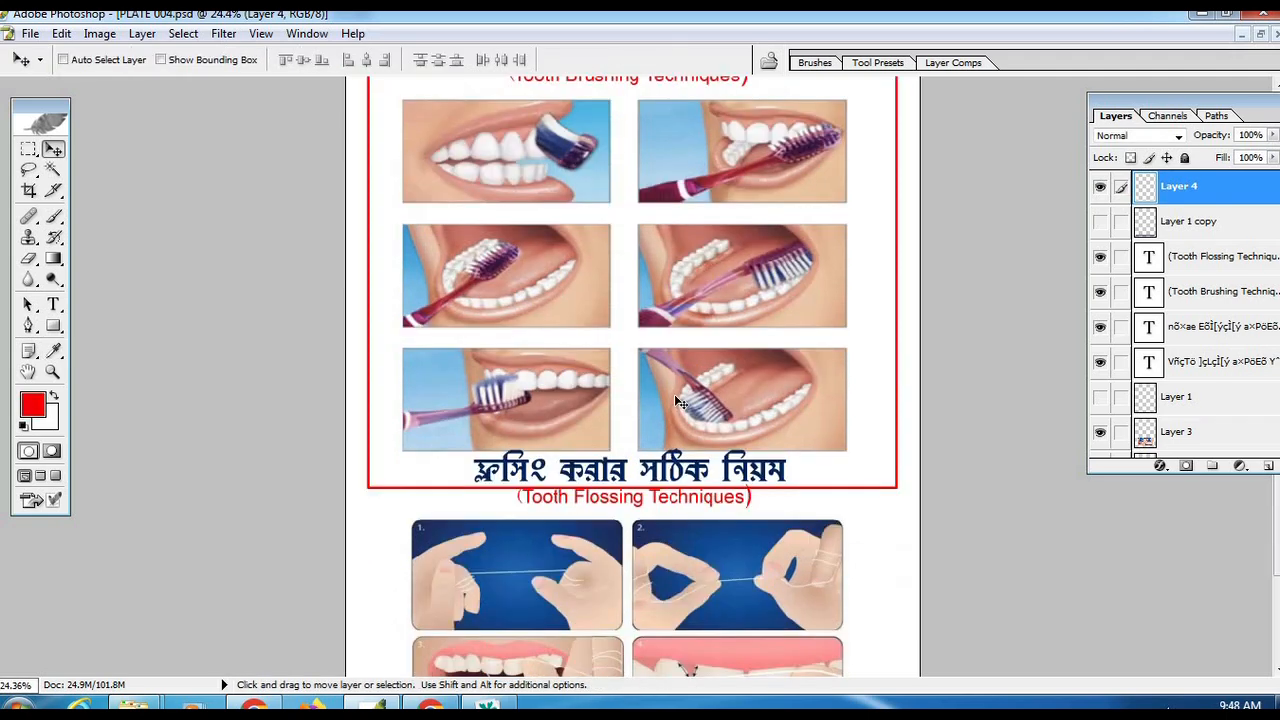
{"action": "key", "text": "ctrl+t"}
{"action": "left_click_drag", "start_coordinate": [646, 458], "coordinate": [646, 674]}
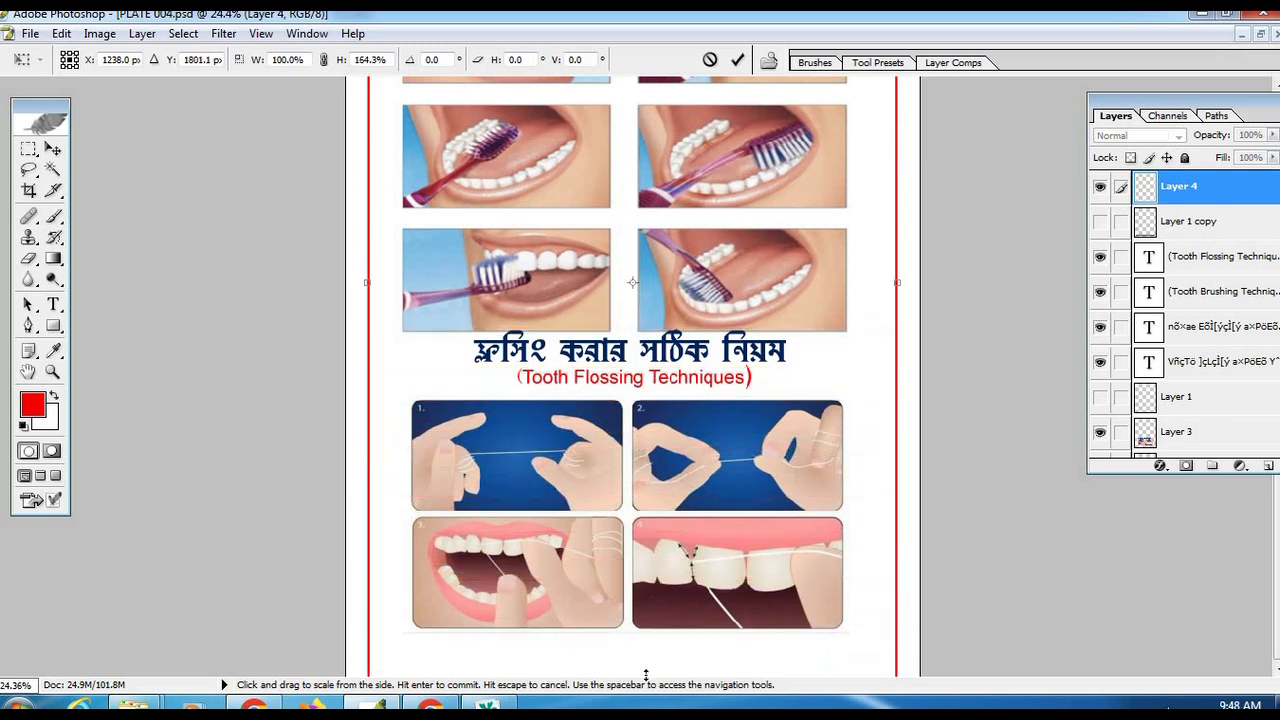
{"action": "key", "text": "Return"}
{"action": "scroll", "coordinate": [449, 203], "scroll_direction": "up", "scroll_amount": 5}
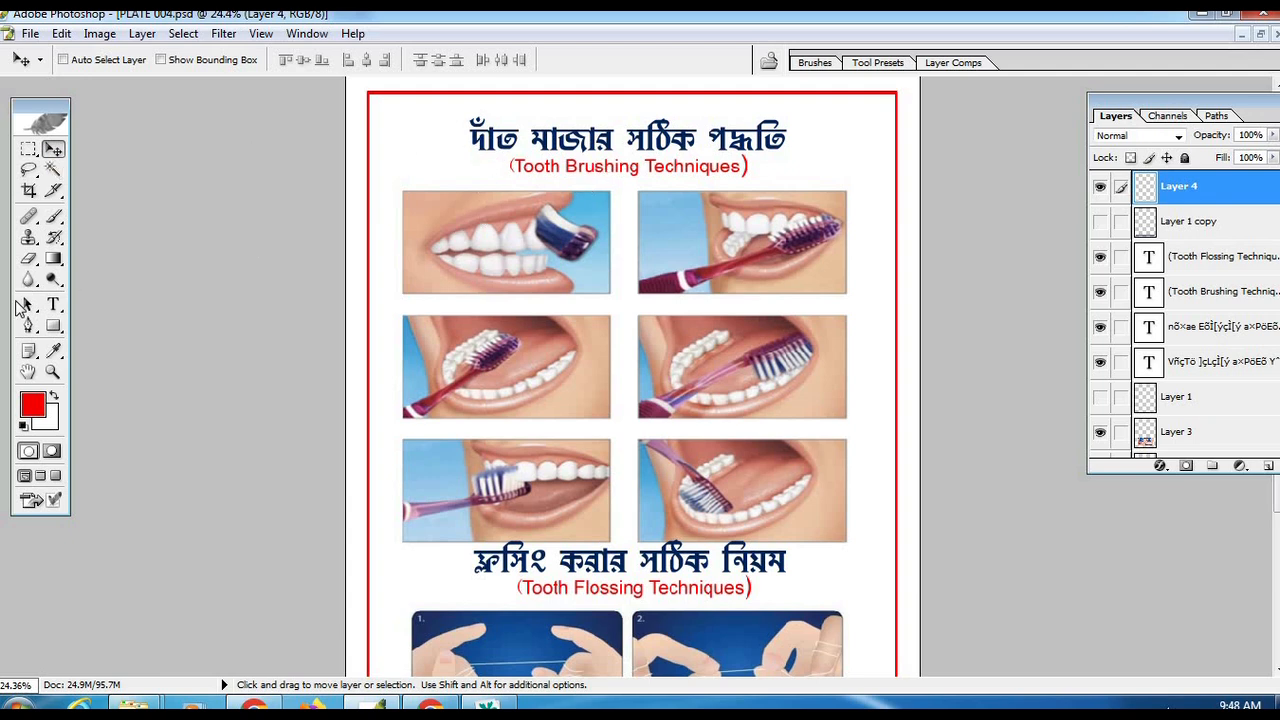
Step: Activate the Custom Shape tool and display its shapes as a Large List in an enlarged picker
{"action": "left_click", "coordinate": [53, 325]}
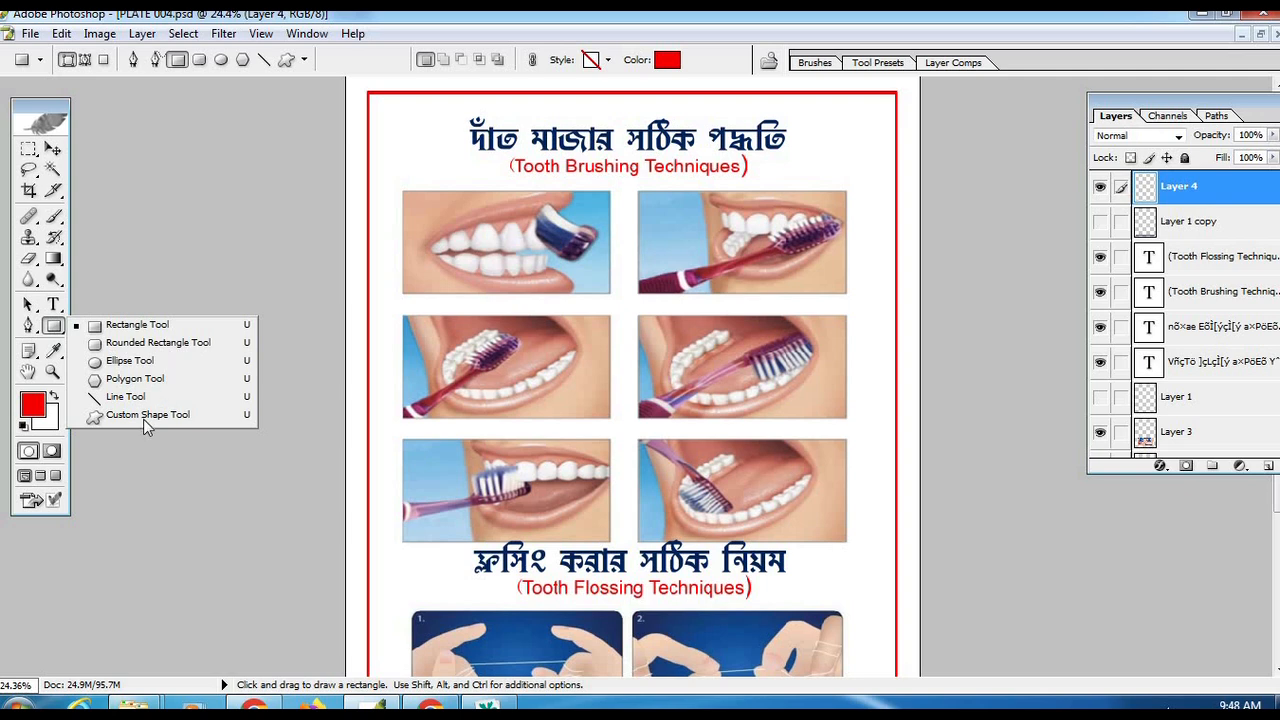
{"action": "left_click", "coordinate": [143, 419]}
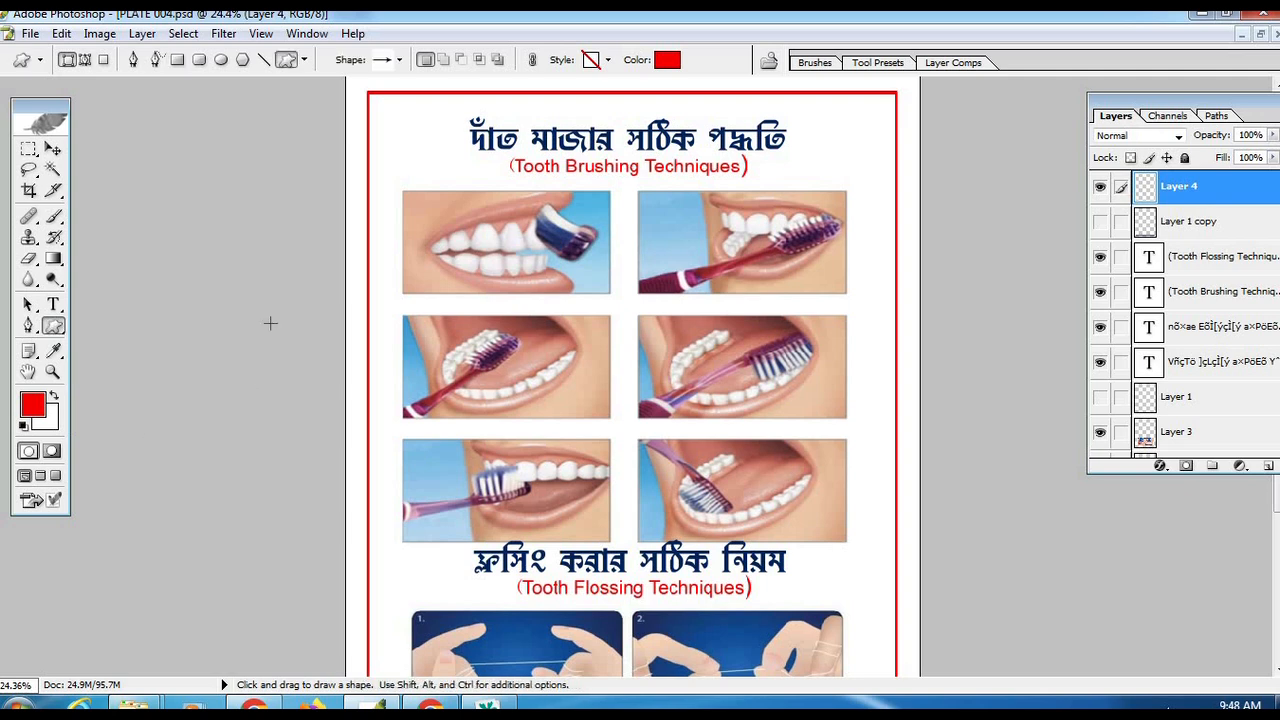
{"action": "left_click", "coordinate": [305, 60]}
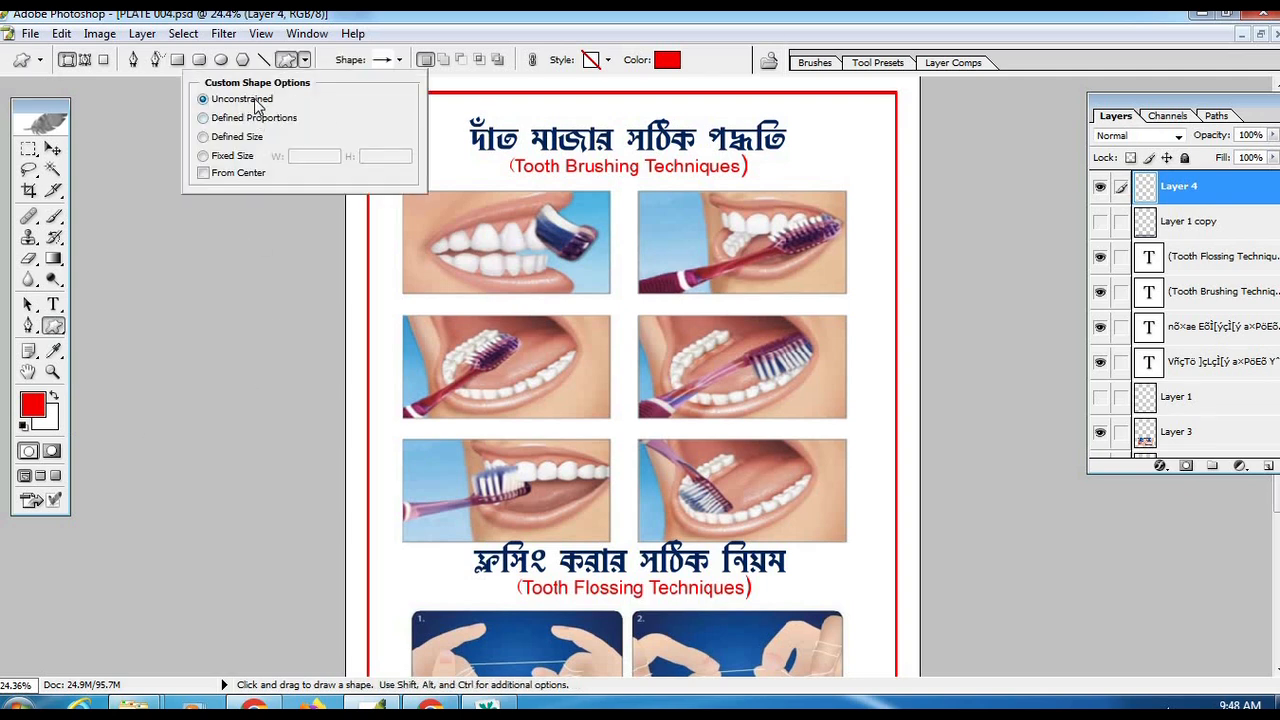
{"action": "left_click", "coordinate": [401, 61]}
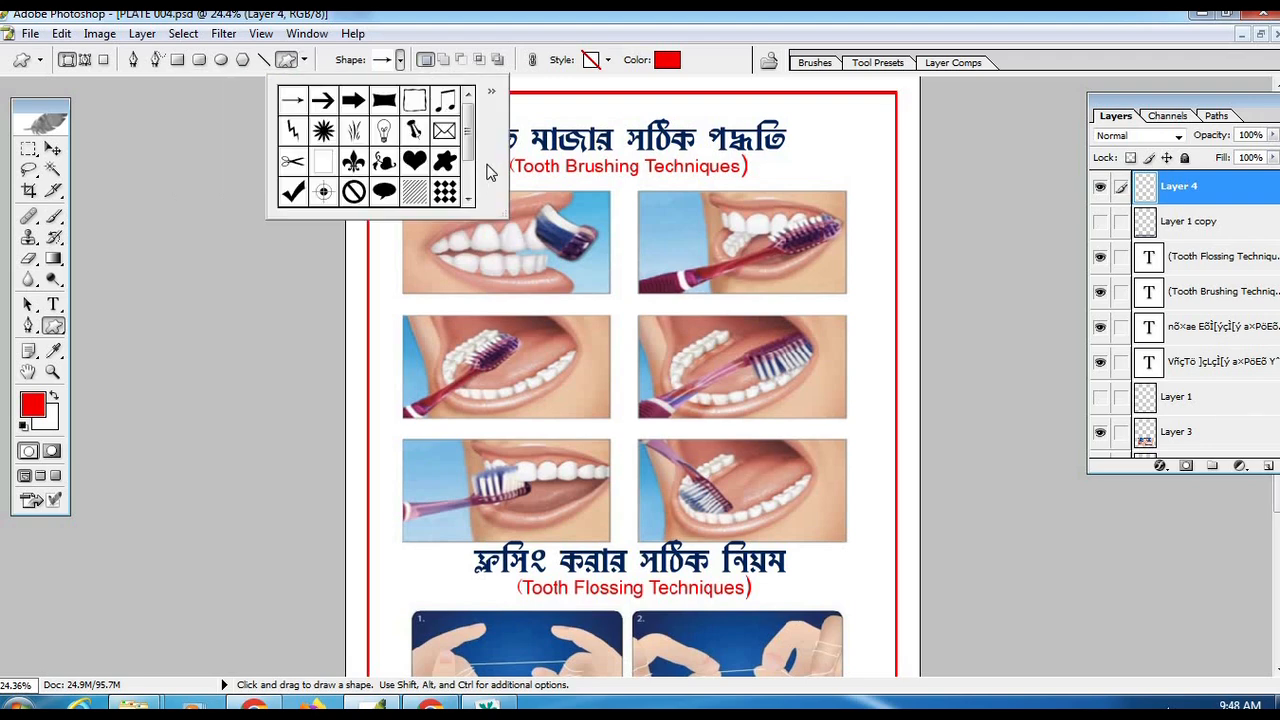
{"action": "left_click", "coordinate": [491, 93]}
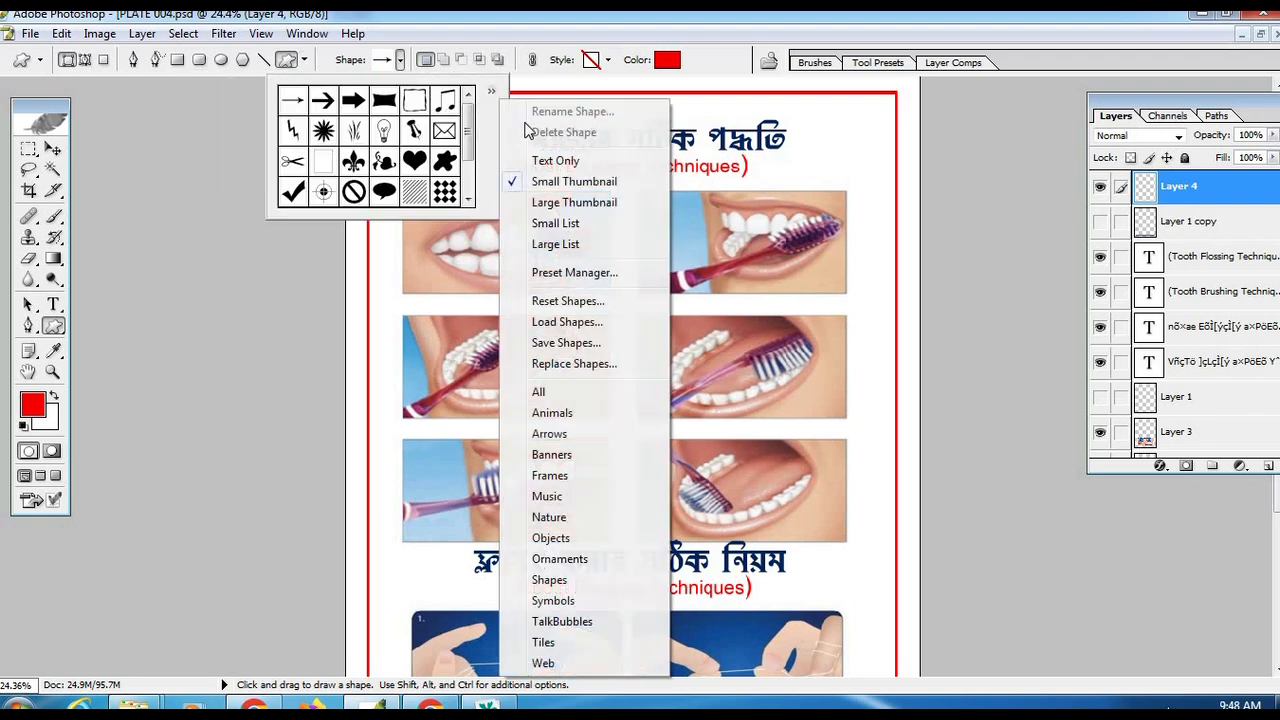
{"action": "left_click", "coordinate": [555, 244]}
{"action": "left_click_drag", "start_coordinate": [500, 212], "coordinate": [752, 690]}
{"action": "left_click_drag", "start_coordinate": [757, 235], "coordinate": [770, 171]}
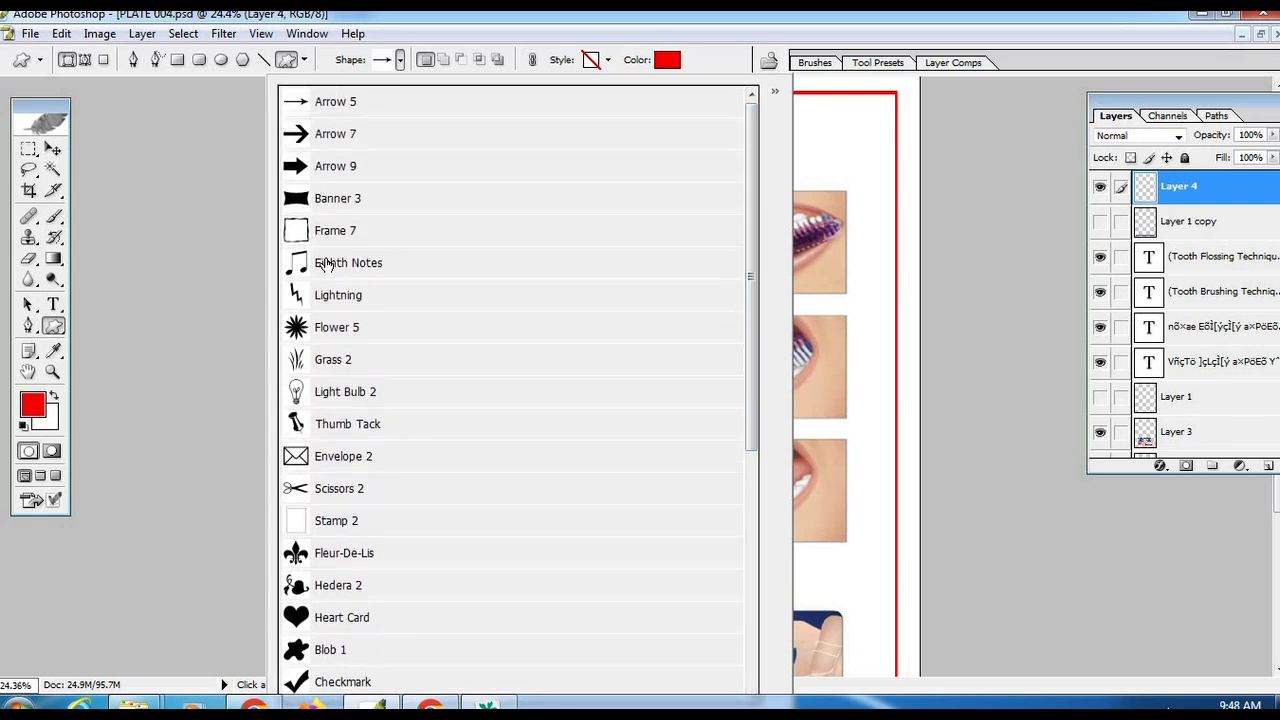
Step: Try a red Frame 7 custom shape over the brushing pictures, move it toward the middle, and undo both changes
{"action": "scroll", "coordinate": [320, 500], "scroll_direction": "down", "scroll_amount": 4}
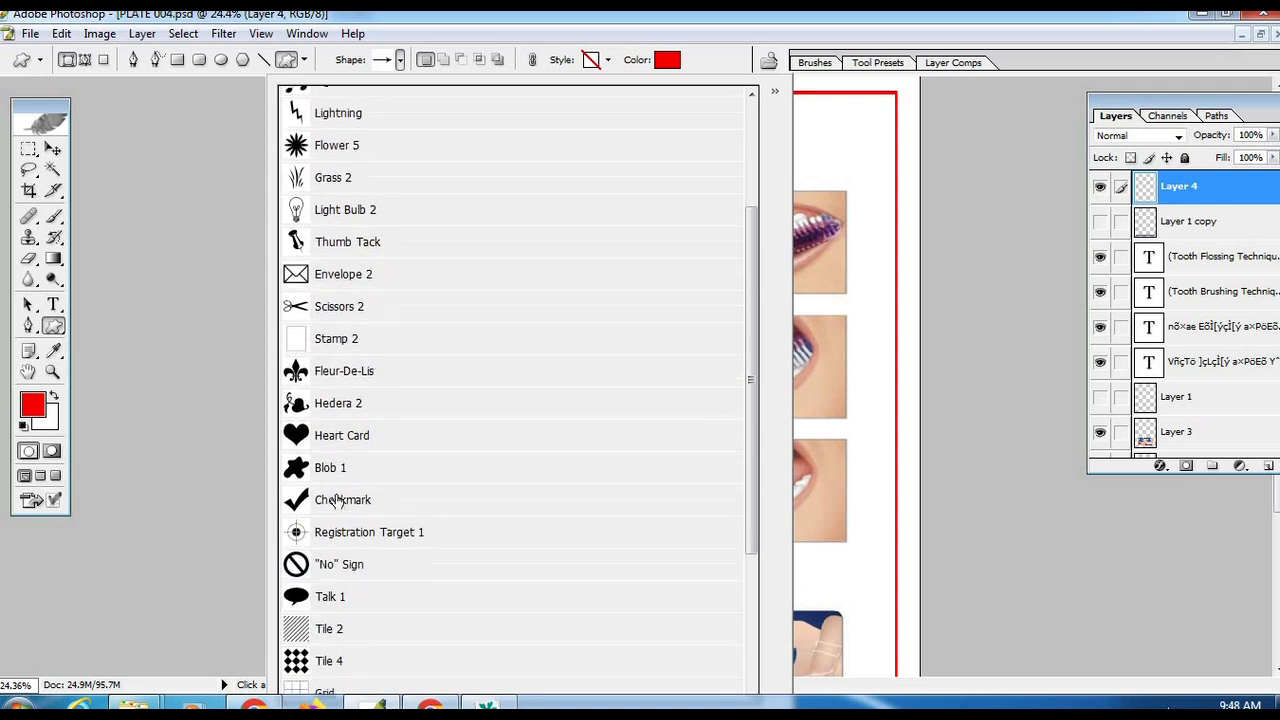
{"action": "scroll", "coordinate": [371, 485], "scroll_direction": "down", "scroll_amount": 3}
{"action": "scroll", "coordinate": [372, 385], "scroll_direction": "up", "scroll_amount": 5}
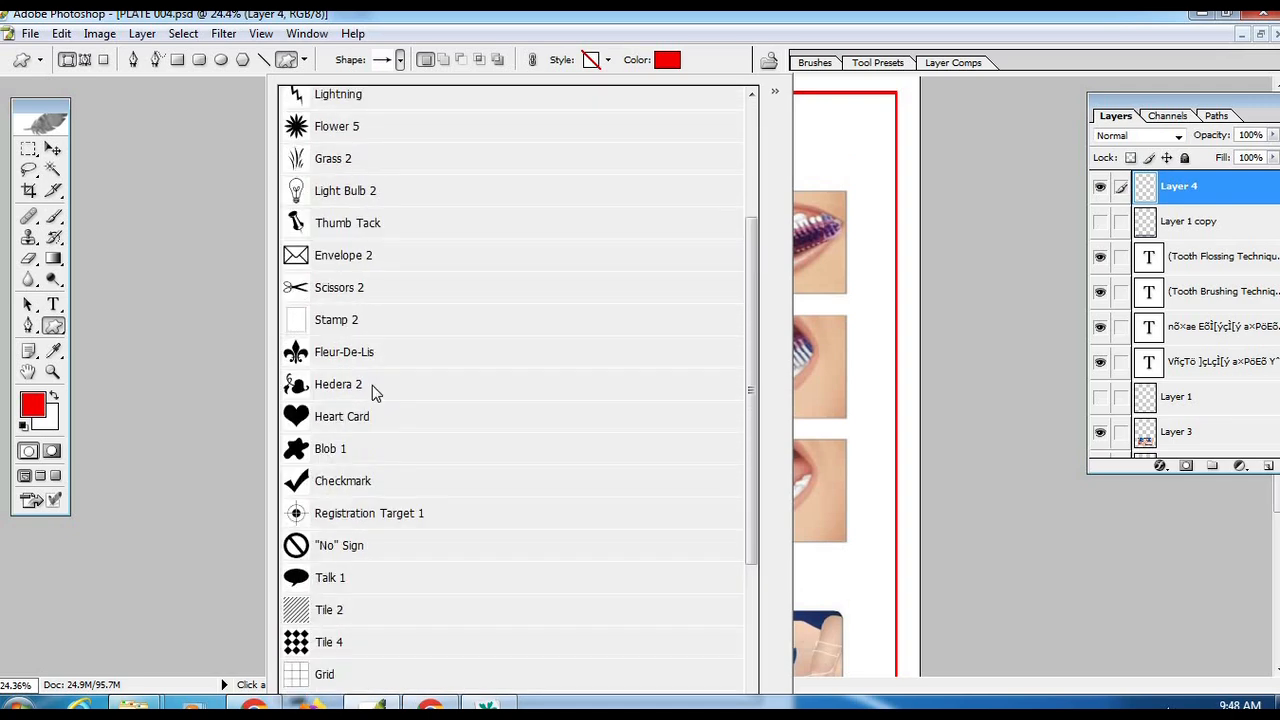
{"action": "scroll", "coordinate": [372, 385], "scroll_direction": "up", "scroll_amount": 2}
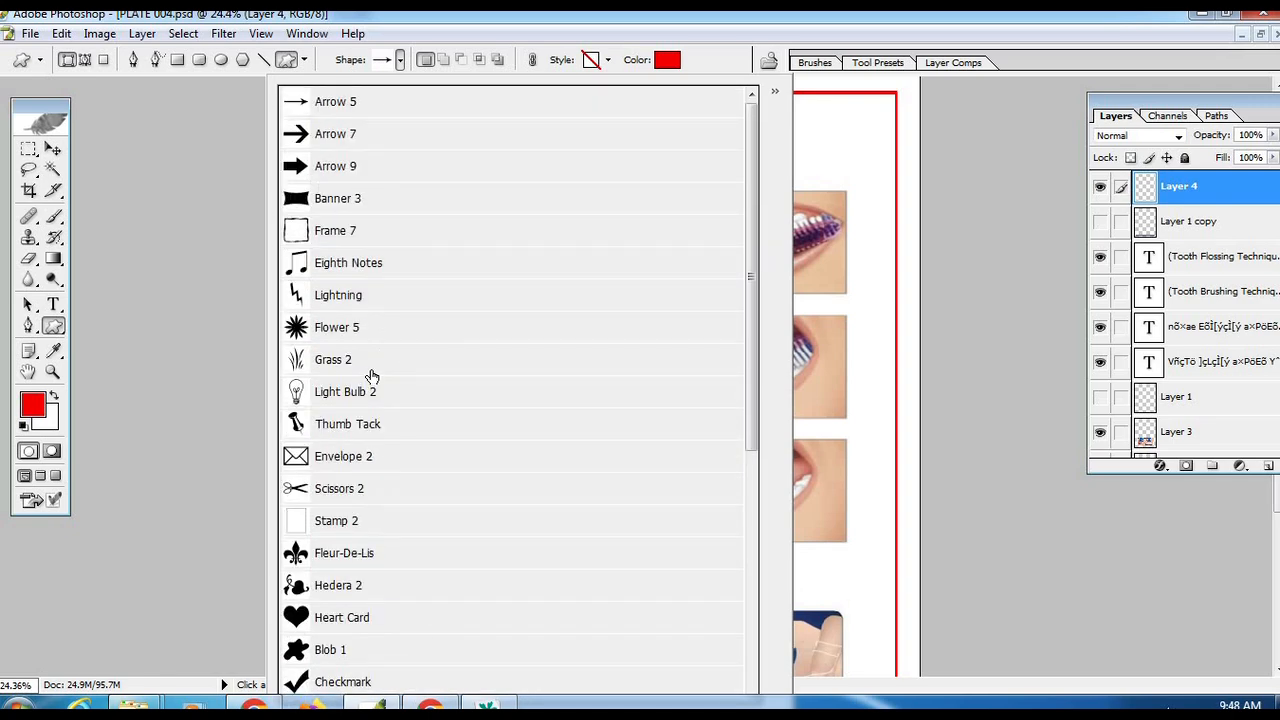
{"action": "left_click", "coordinate": [300, 232]}
{"action": "left_click", "coordinate": [898, 152]}
{"action": "left_click_drag", "start_coordinate": [537, 142], "coordinate": [877, 423]}
{"action": "key", "text": "v"}
{"action": "mouse_move", "coordinate": [842, 222]}
{"action": "left_mouse_down"}
{"action": "mouse_move", "coordinate": [768, 240]}
{"action": "mouse_move", "coordinate": [766, 294]}
{"action": "mouse_move", "coordinate": [745, 318]}
{"action": "mouse_move", "coordinate": [727, 274]}
{"action": "mouse_move", "coordinate": [721, 340]}
{"action": "mouse_move", "coordinate": [670, 286]}
{"action": "left_mouse_up"}
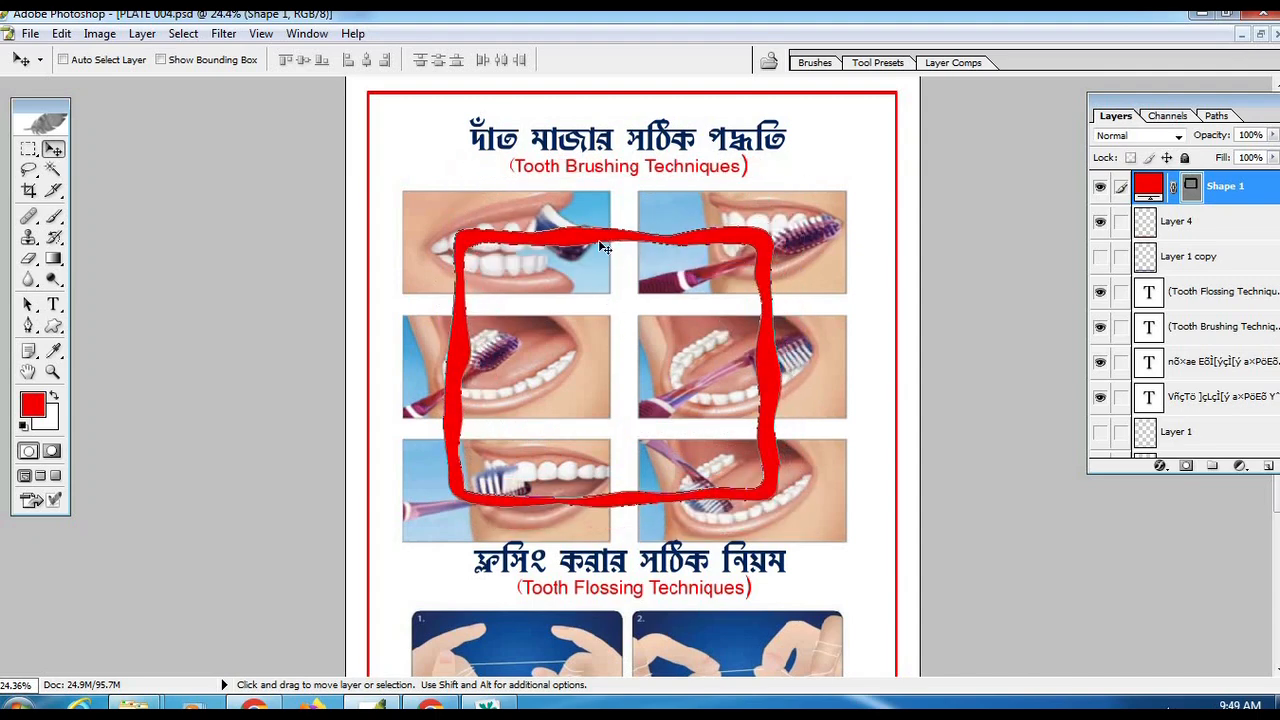
{"action": "key", "text": "ctrl+alt+z"}
{"action": "key", "text": "ctrl+alt+z"}
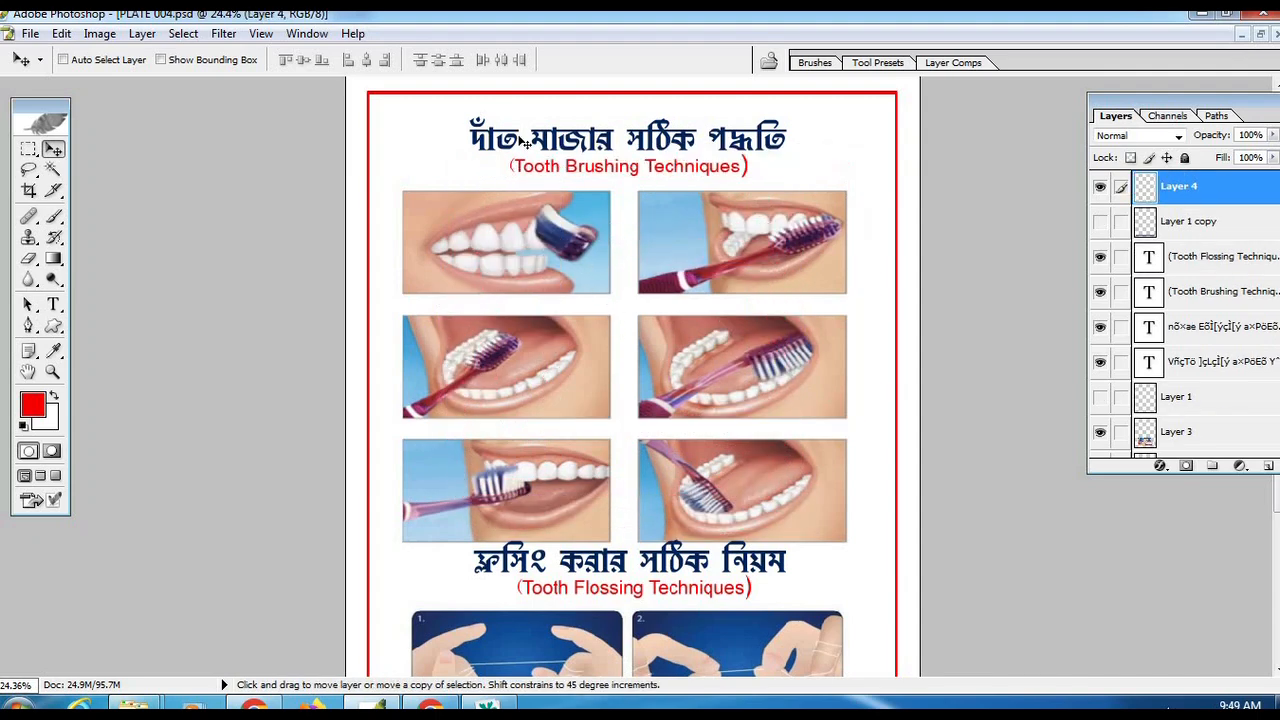
Step: Nudge the Bengali tooth brushing heading slightly upward and minimize the Photoshop window
{"action": "right_click", "coordinate": [516, 139]}
{"action": "left_click", "coordinate": [602, 149]}
{"action": "mouse_move", "coordinate": [619, 158]}
{"action": "left_mouse_down"}
{"action": "mouse_move", "coordinate": [631, 149]}
{"action": "mouse_move", "coordinate": [619, 152]}
{"action": "left_mouse_up"}
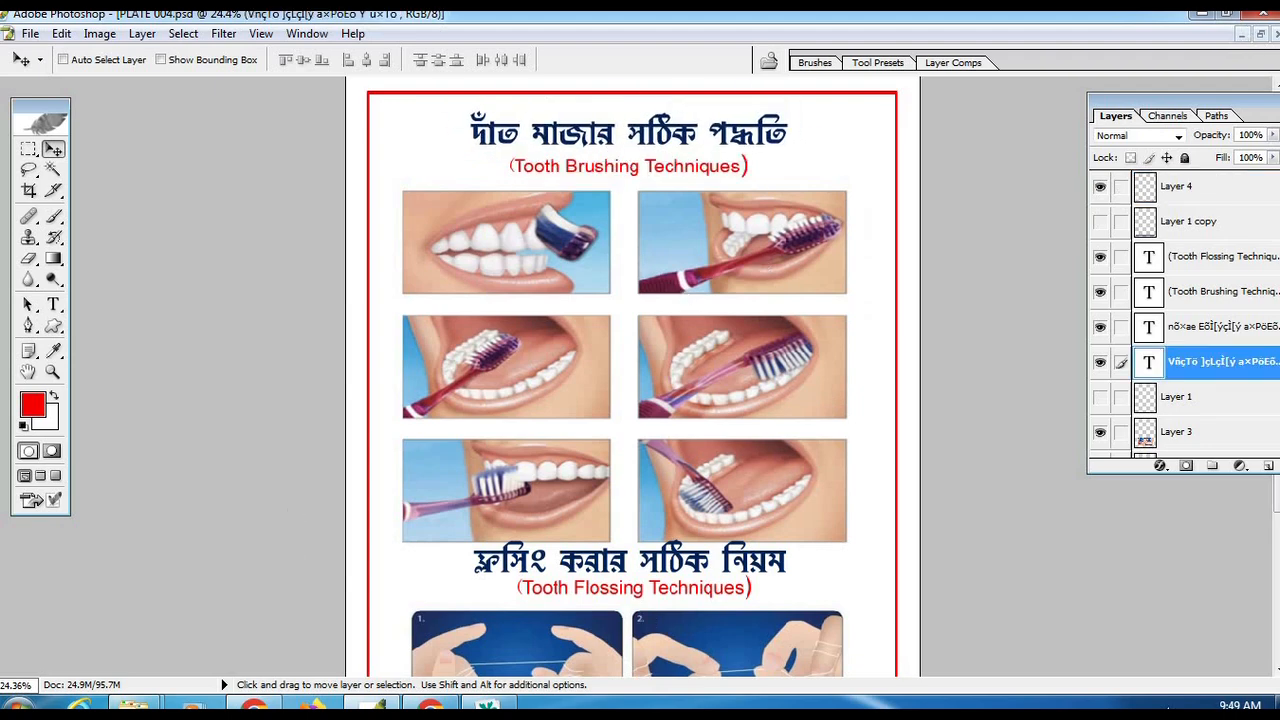
{"action": "left_click", "coordinate": [1204, 15]}
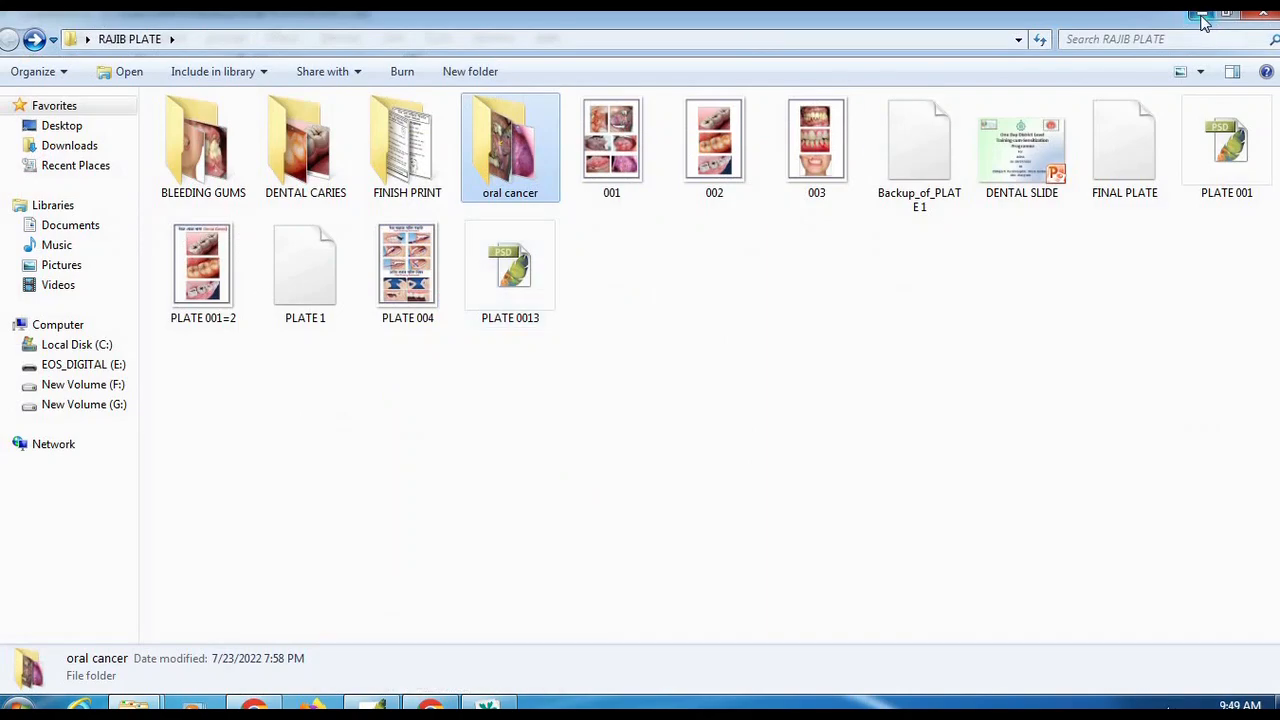
Step: Minimize the RAJIB PLATE folder window, launch the WINKBDRV keyboard driver from the desktop, and switch back to Photoshop
{"action": "left_click", "coordinate": [1204, 20]}
{"action": "left_click", "coordinate": [1210, 12]}
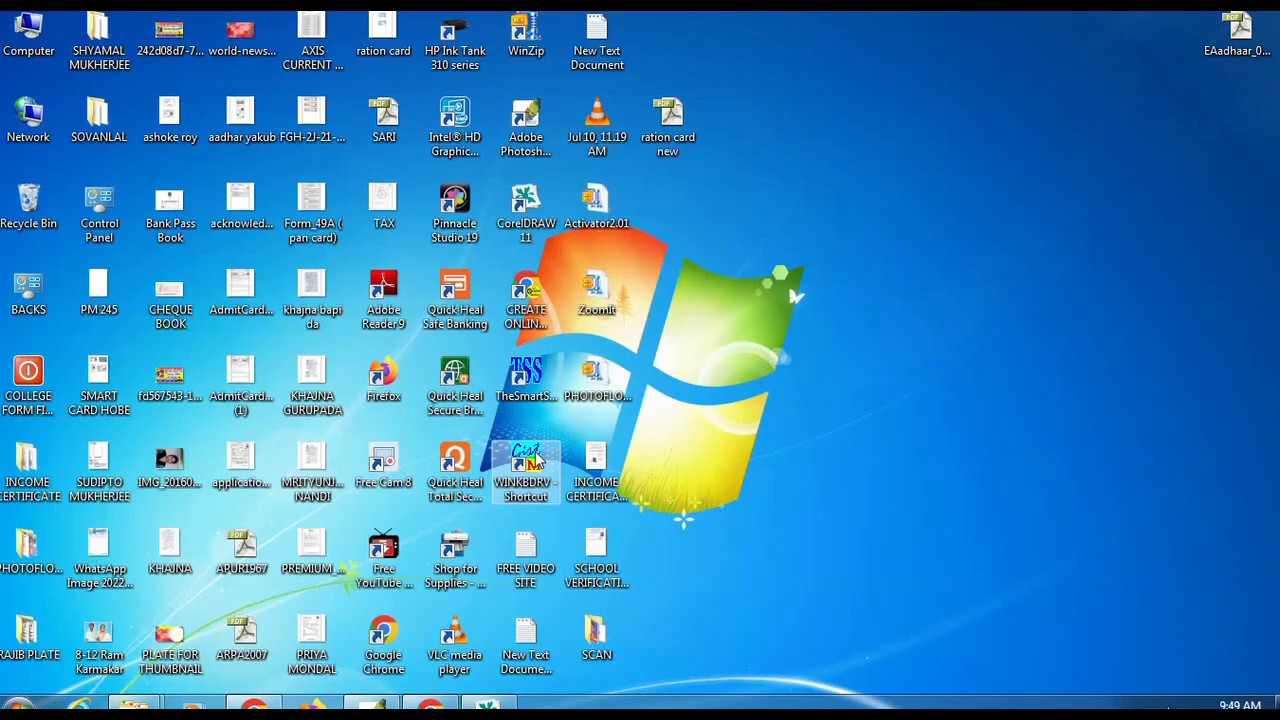
{"action": "double_click", "coordinate": [530, 462]}
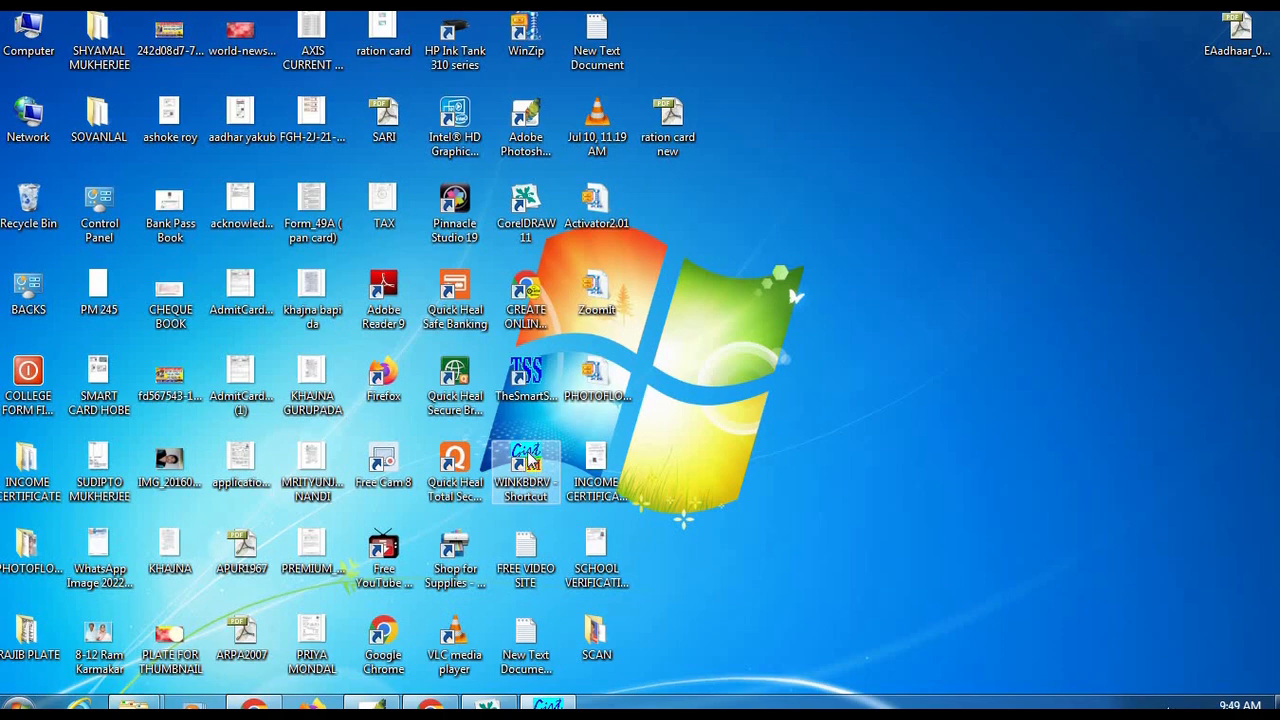
{"action": "left_click", "coordinate": [371, 705]}
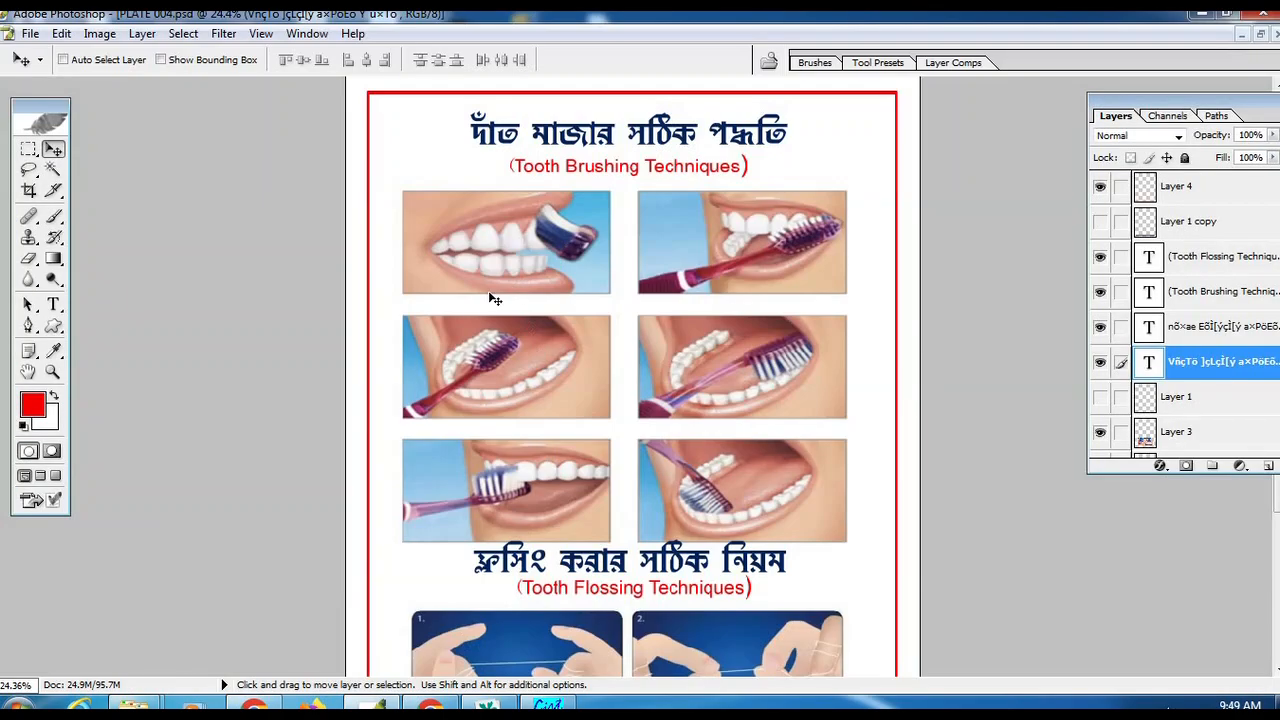
Step: Retype the Bengali tooth brushing heading as "দাঁত মাজার সঠিক পদ্ধতি" and commit the text
{"action": "left_click", "coordinate": [650, 150], "text": "ctrl"}
{"action": "left_click", "coordinate": [649, 161], "text": "ctrl"}
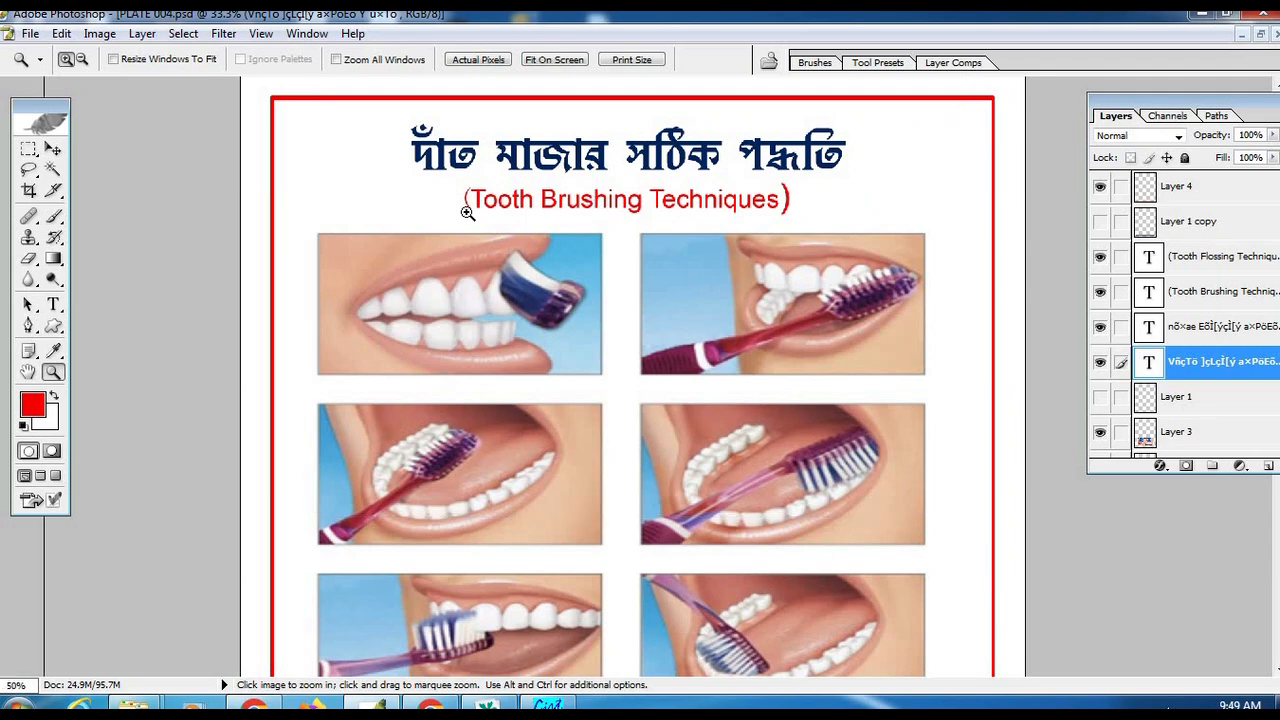
{"action": "left_click", "coordinate": [469, 209], "text": "ctrl"}
{"action": "right_click", "coordinate": [348, 190]}
{"action": "left_click", "coordinate": [400, 198]}
{"action": "double_click", "coordinate": [1148, 362]}
{"action": "type", "text": "দাঁ"}
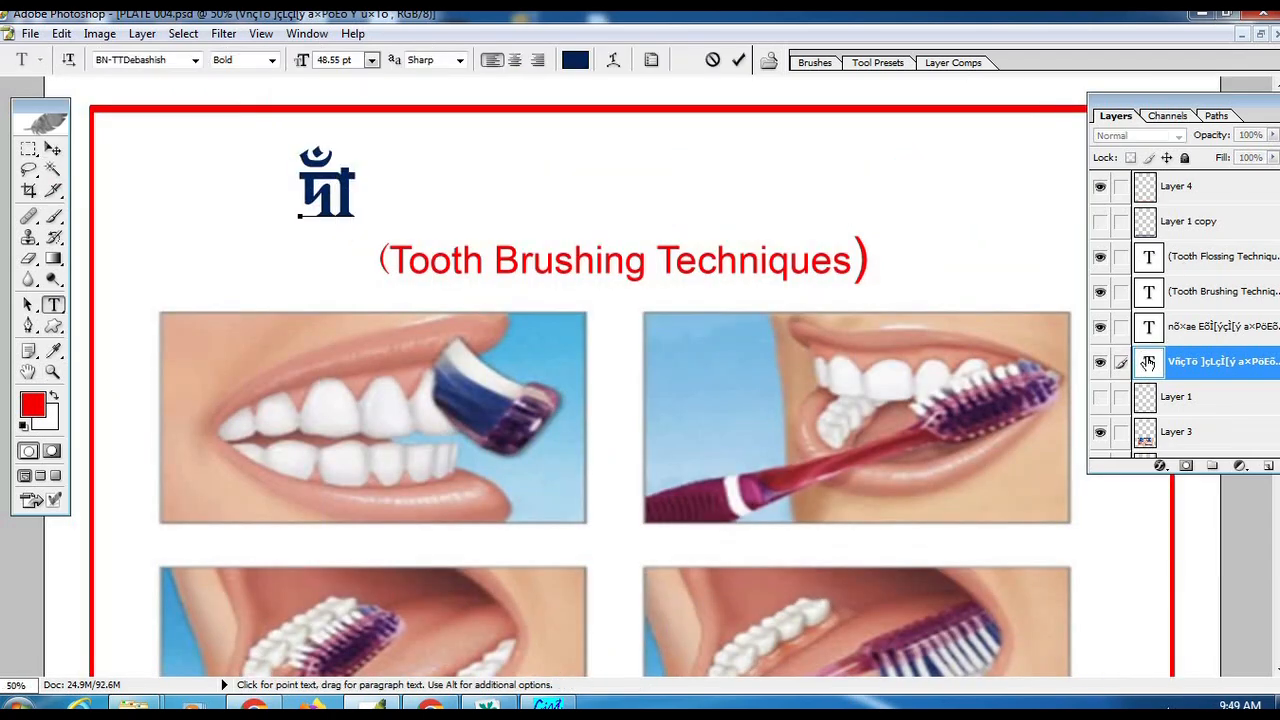
{"action": "type", "text": "ত মাজা"}
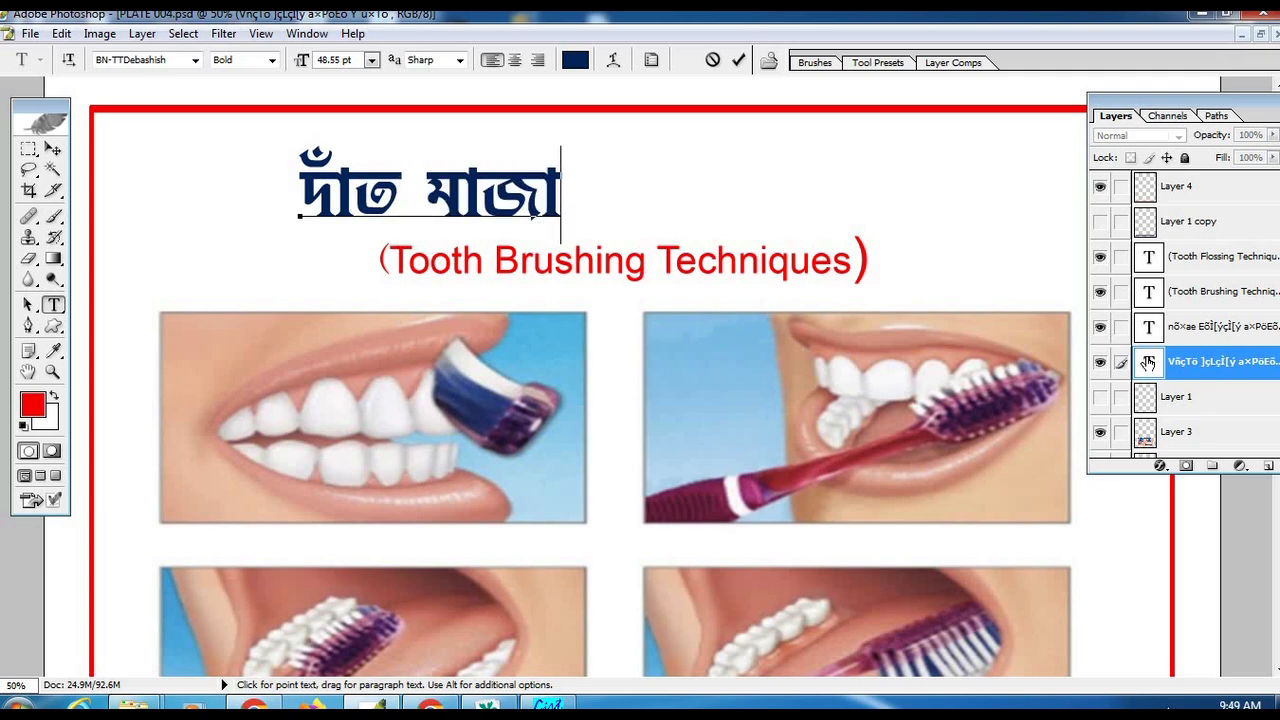
{"action": "type", "text": "র সঠিক "}
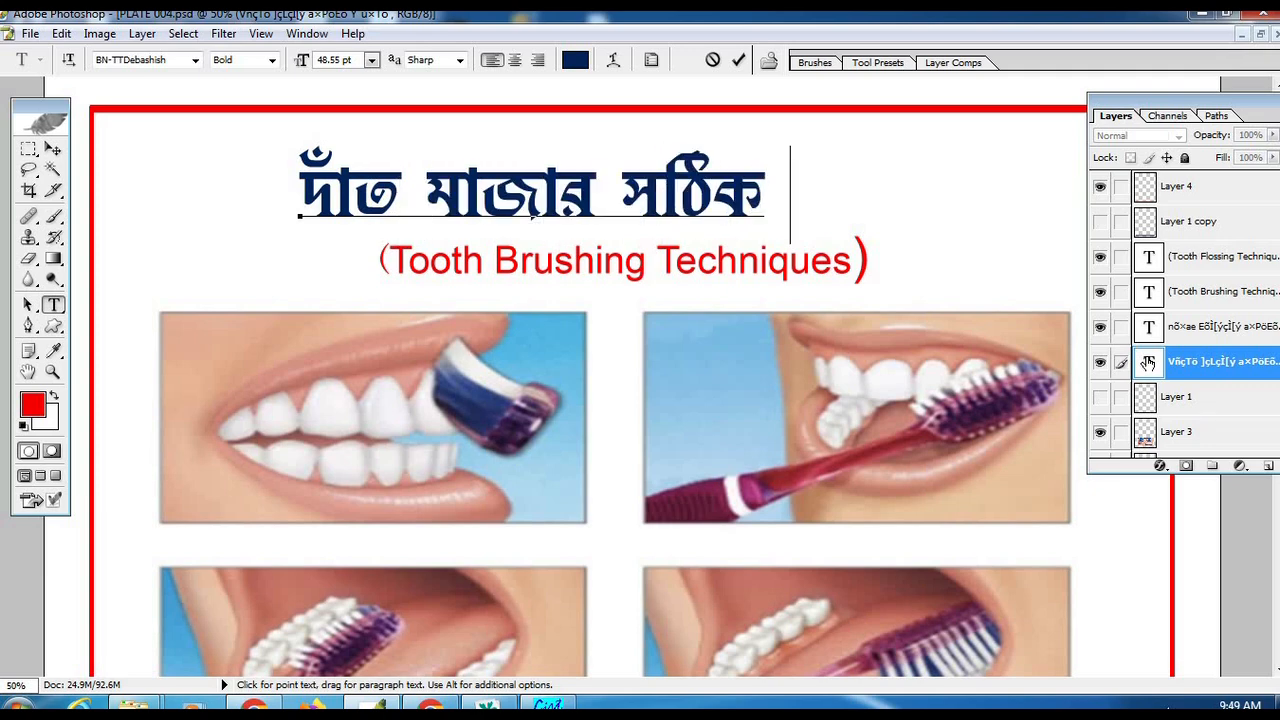
{"action": "type", "text": "পদ্ধতি"}
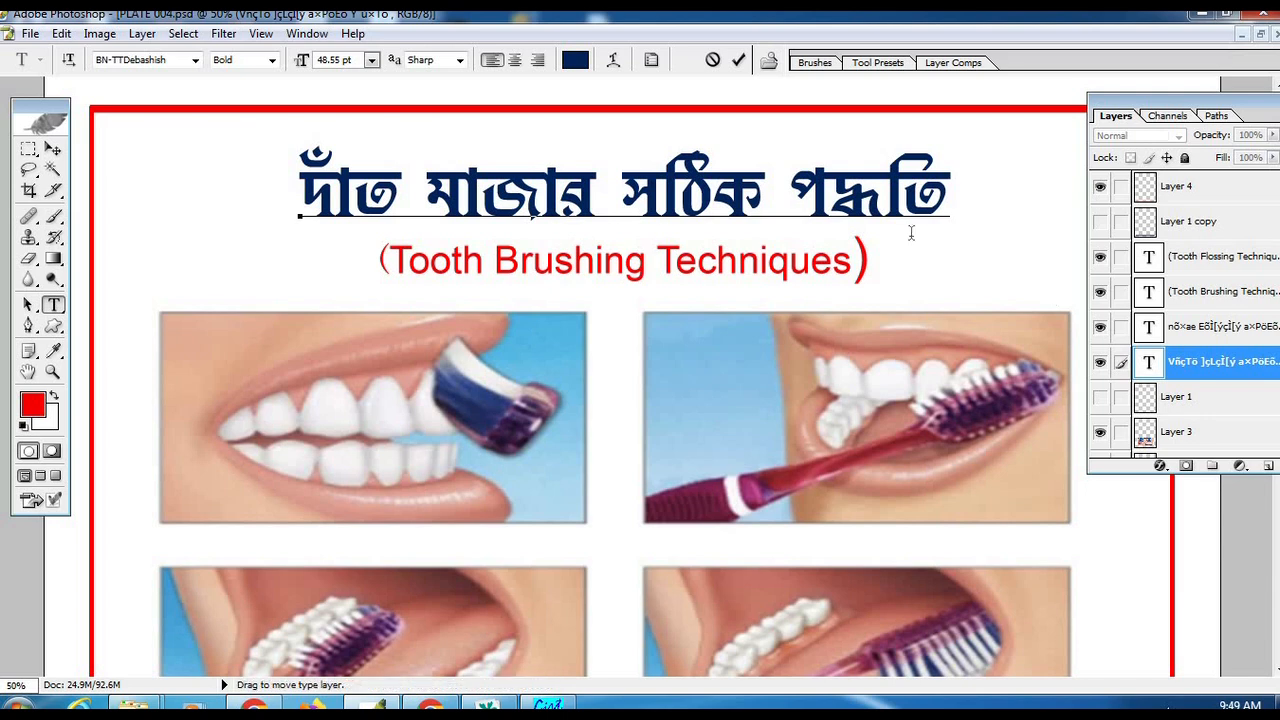
{"action": "left_click", "coordinate": [53, 148]}
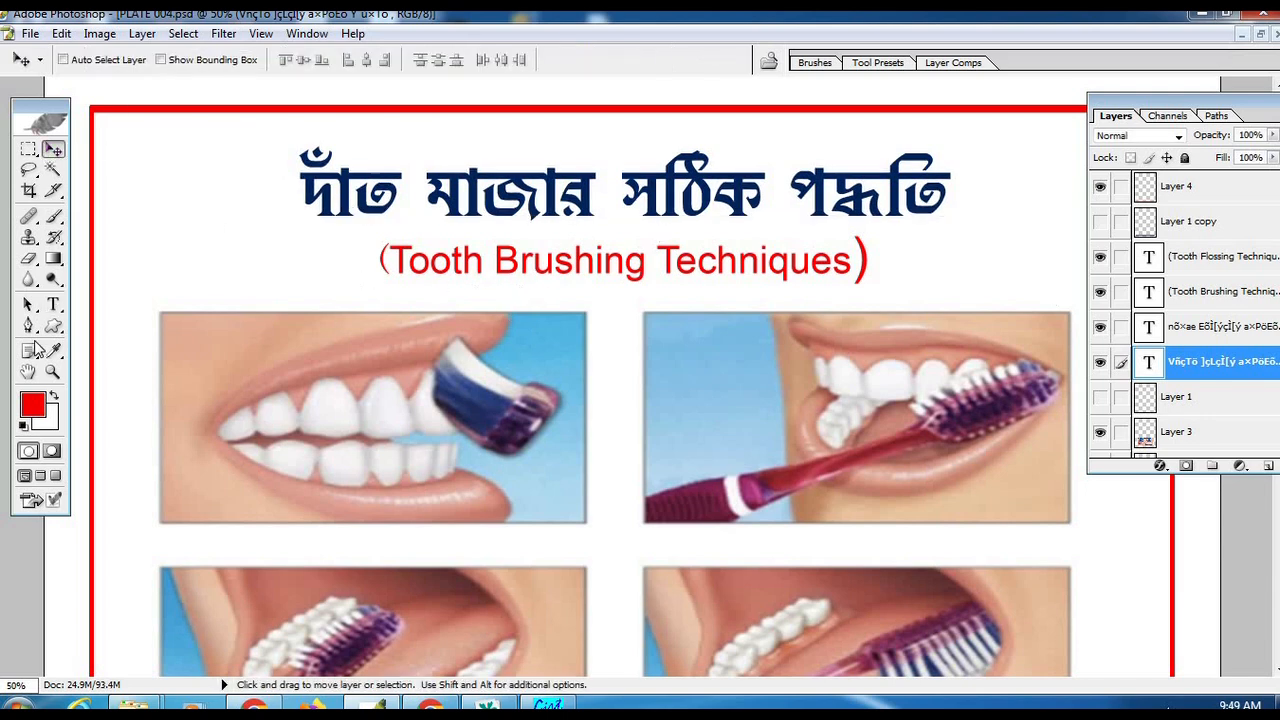
Step: Minimize the PLATE 004 document and move the PLATE 0013 and PLATE 001 windows apart for viewing
{"action": "left_click", "coordinate": [52, 371]}
{"action": "left_click", "coordinate": [771, 306], "text": "alt"}
{"action": "left_click", "coordinate": [783, 301], "text": "alt"}
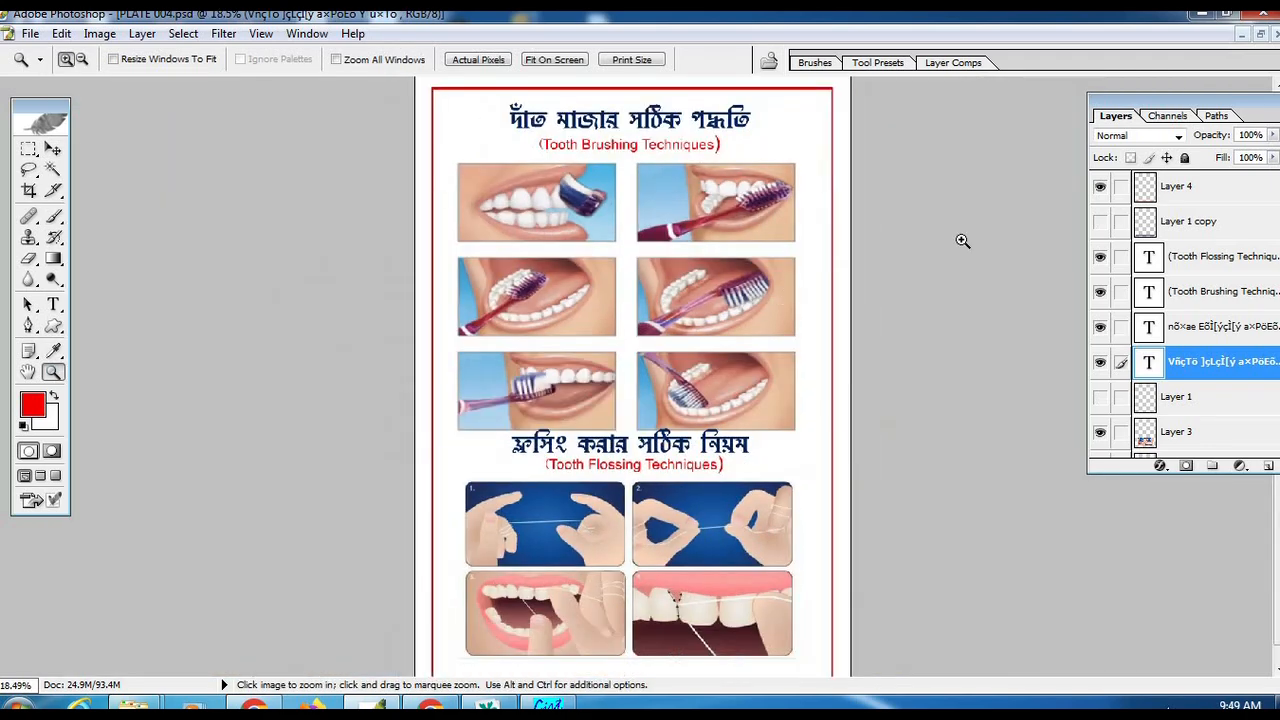
{"action": "left_click", "coordinate": [783, 301], "text": "alt"}
{"action": "left_click", "coordinate": [1240, 38]}
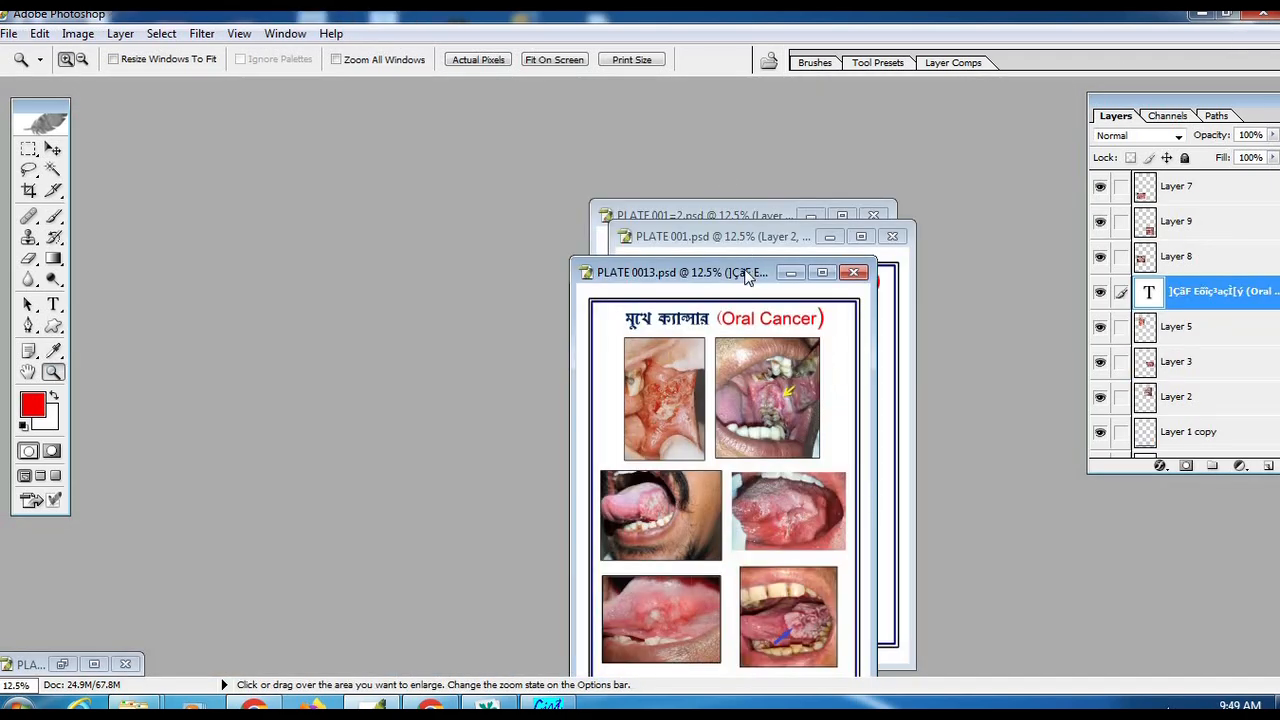
{"action": "left_click_drag", "start_coordinate": [742, 274], "coordinate": [197, 208]}
{"action": "left_click_drag", "start_coordinate": [725, 234], "coordinate": [472, 241]}
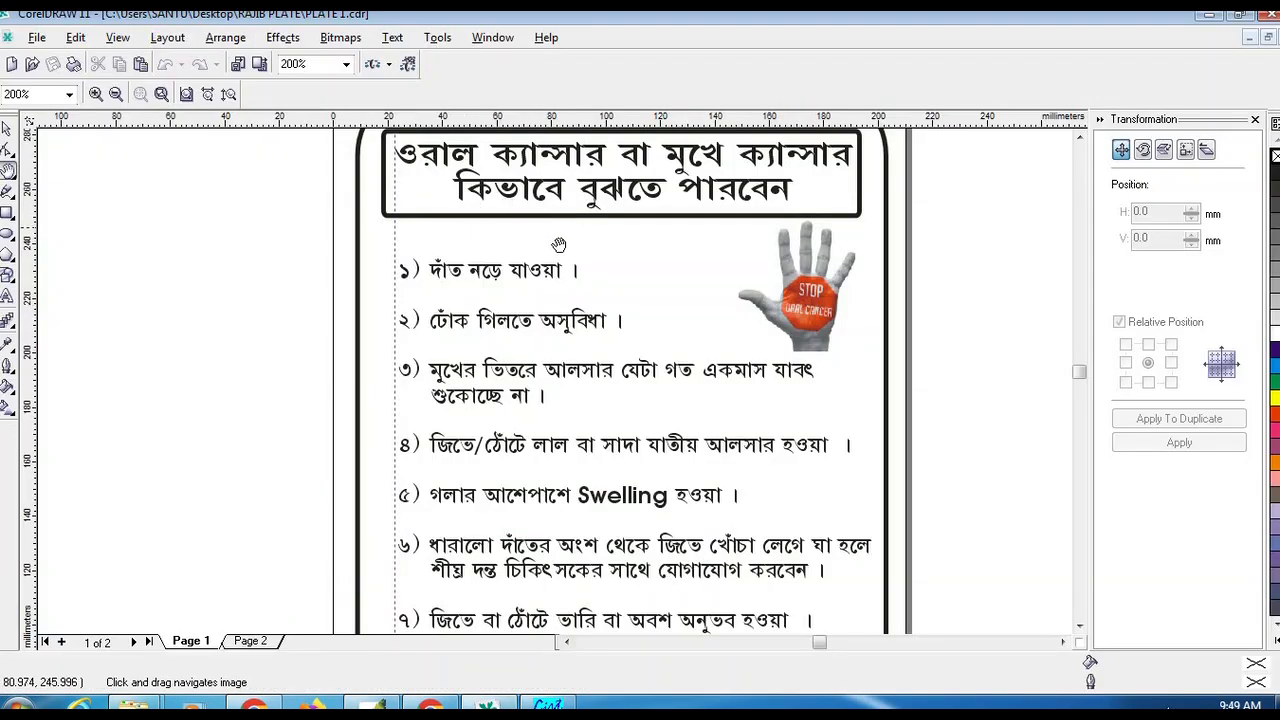
Step: Switch to CorelDRAW with PLATE 1 and shift the STOP oral cancer hand image slightly to the left and downward
{"action": "left_click_drag", "start_coordinate": [559, 245], "coordinate": [510, 313]}
{"action": "left_click", "coordinate": [10, 132]}
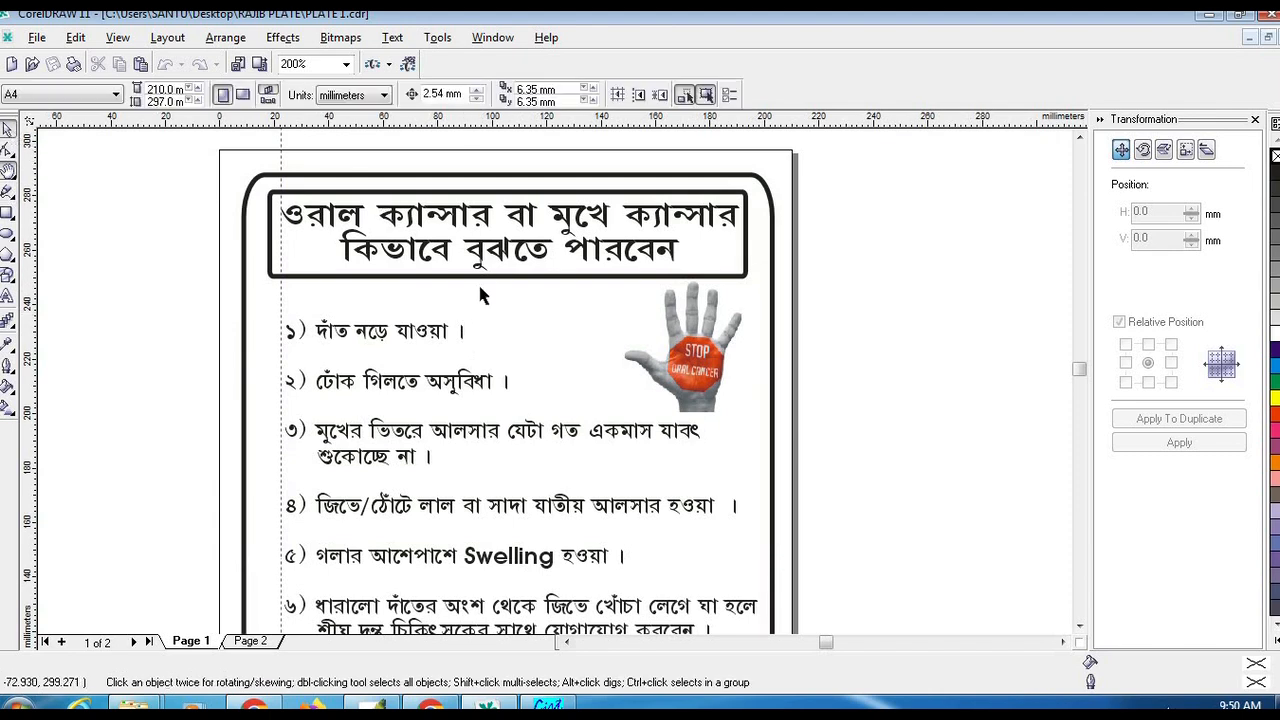
{"action": "left_click", "coordinate": [10, 172]}
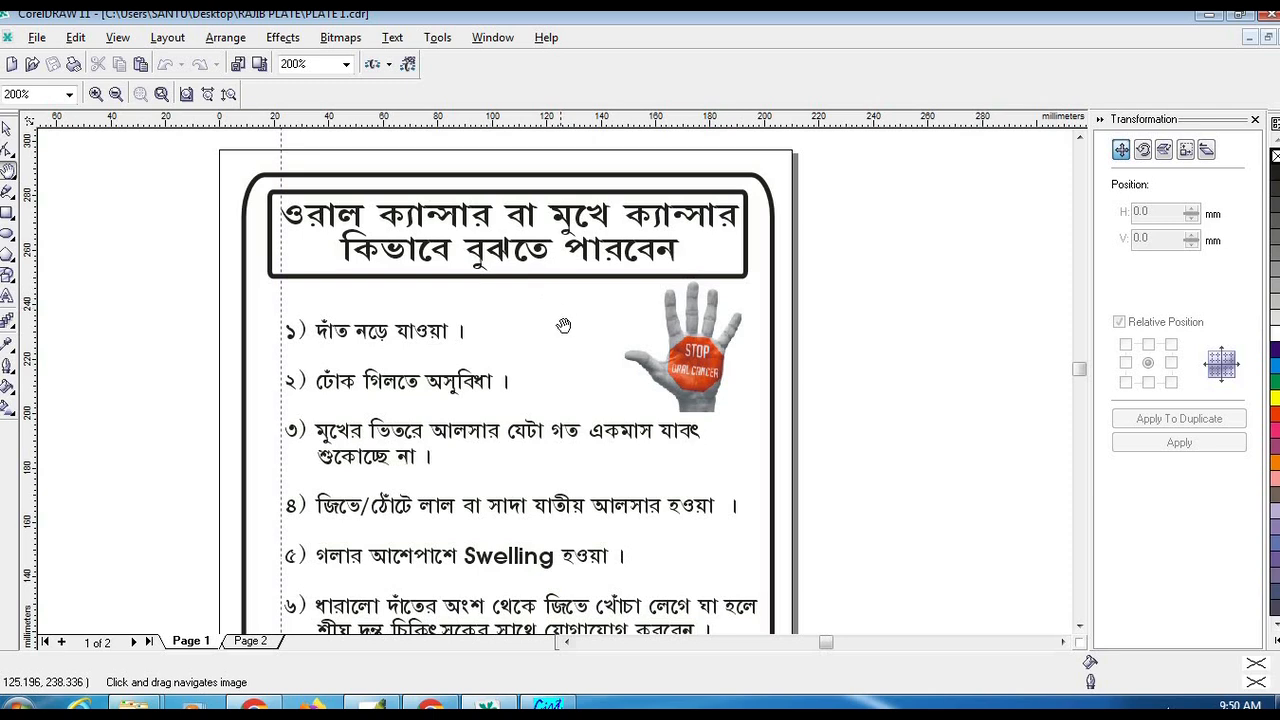
{"action": "scroll", "coordinate": [563, 325], "scroll_direction": "up", "scroll_amount": 1}
{"action": "left_click", "coordinate": [10, 132]}
{"action": "left_click_drag", "start_coordinate": [722, 369], "coordinate": [675, 365]}
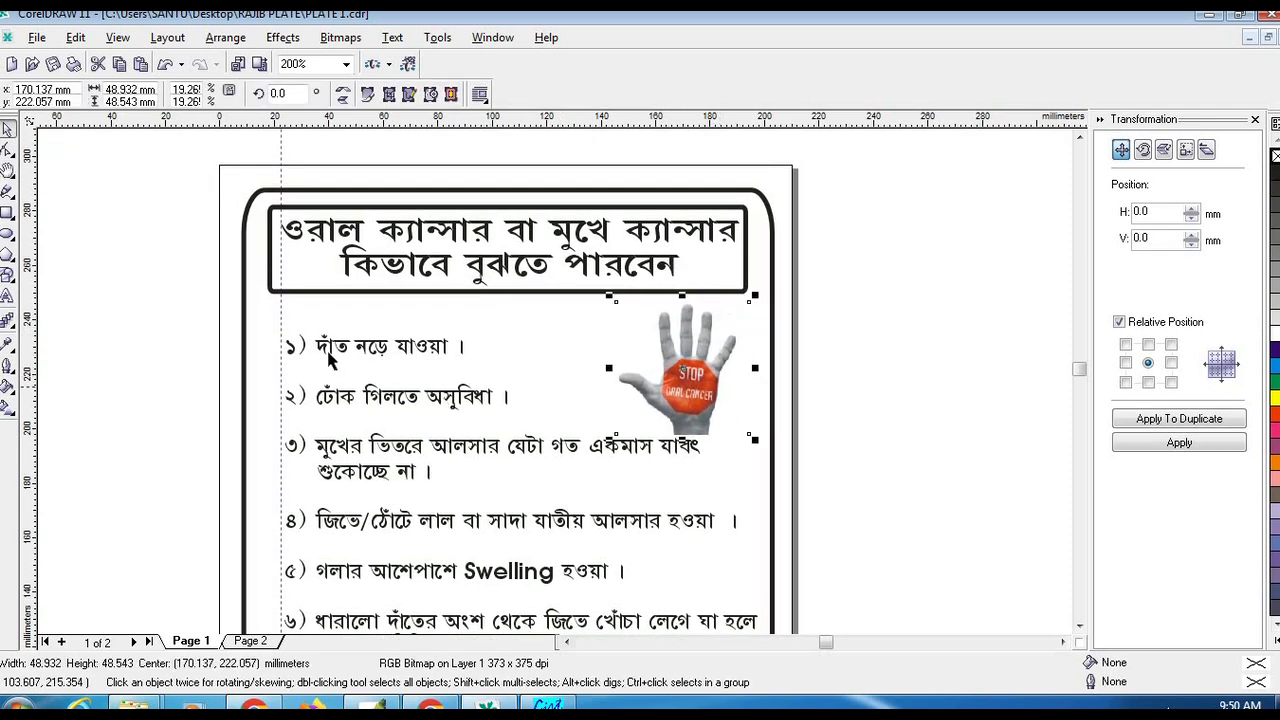
Step: Replace the whole numbered symptom list with the test characters "কতকতকতকতকতচকতকতচক" and select them
{"action": "double_click", "coordinate": [330, 360]}
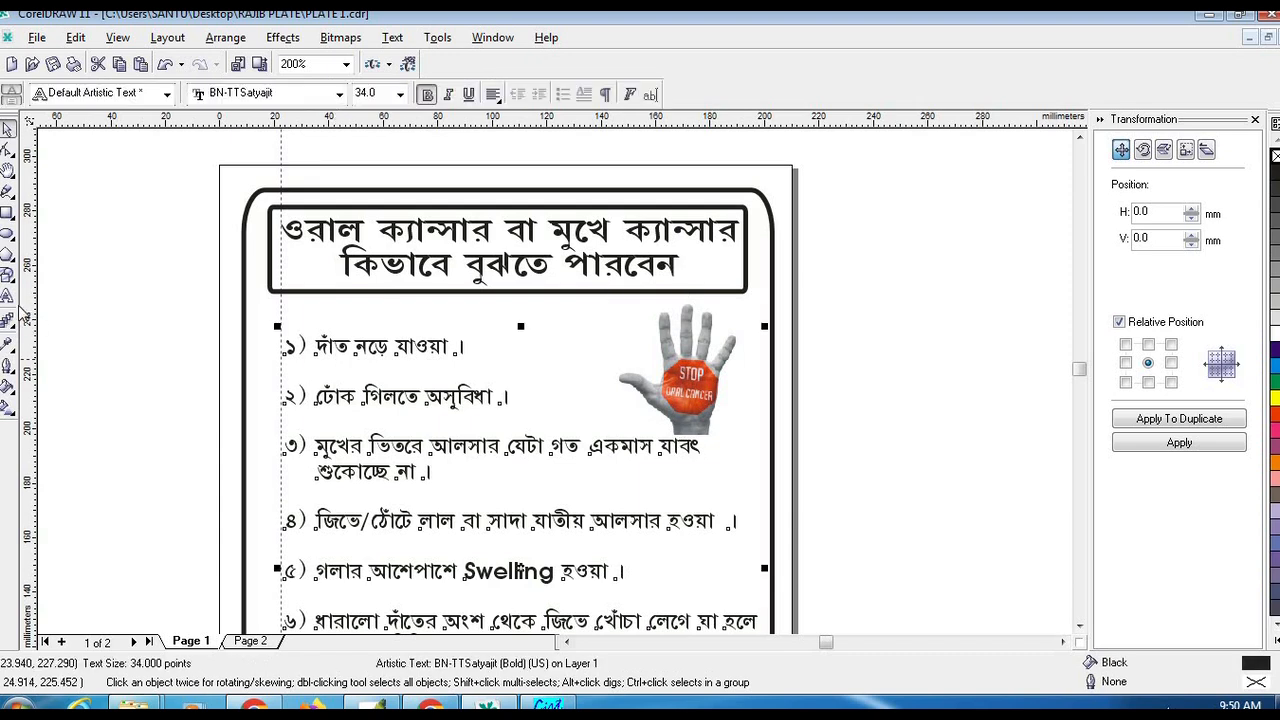
{"action": "left_click", "coordinate": [402, 396]}
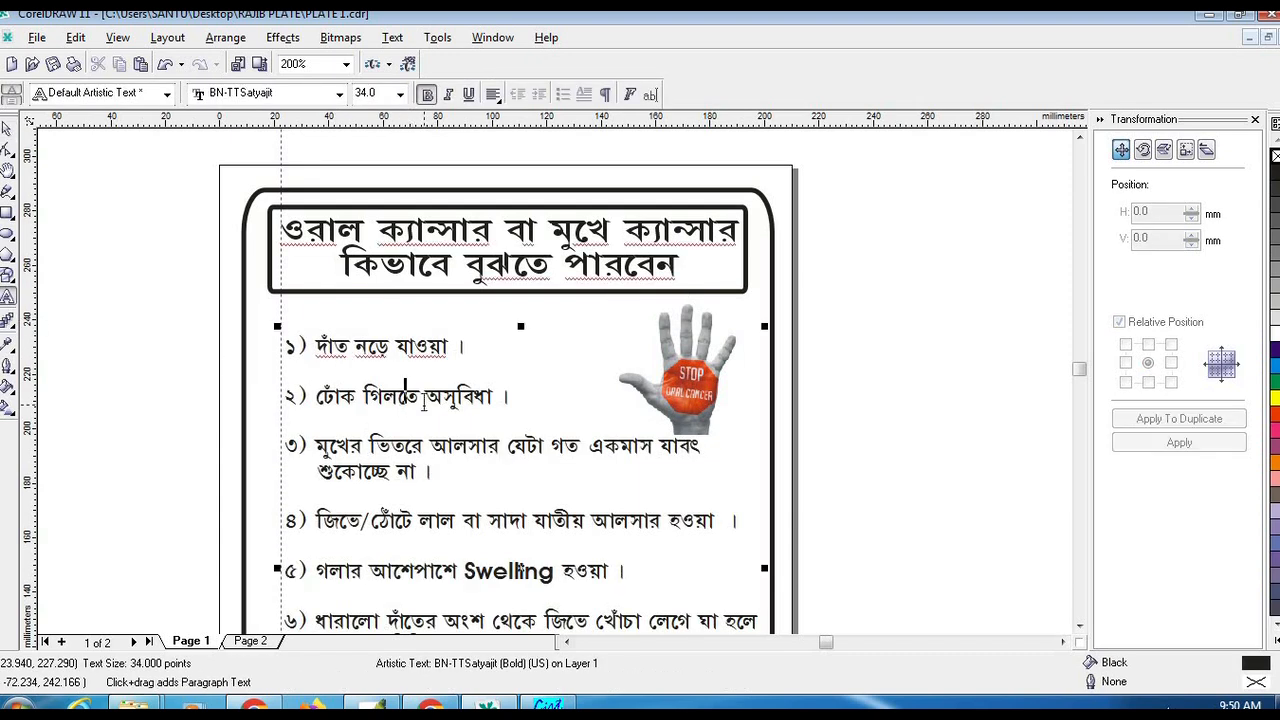
{"action": "key", "text": "ctrl+a"}
{"action": "type", "text": "কতকতকতকতকতচকতকতচক"}
{"action": "key", "text": "ctrl+a"}
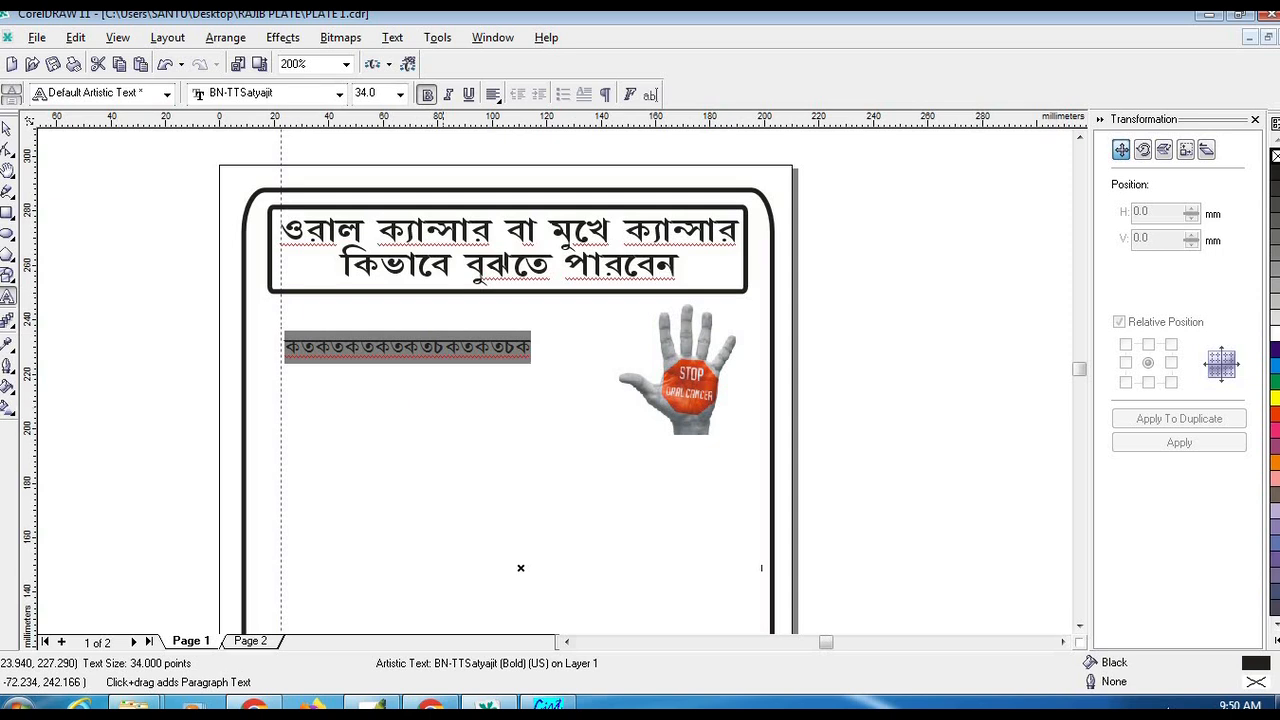
Step: Show and minimize the ISM-Bengali window, and replace the test characters with the line "১) দাঁত নড়ে গেলে আপনারা কি কি করবেন"
{"action": "left_click", "coordinate": [564, 703]}
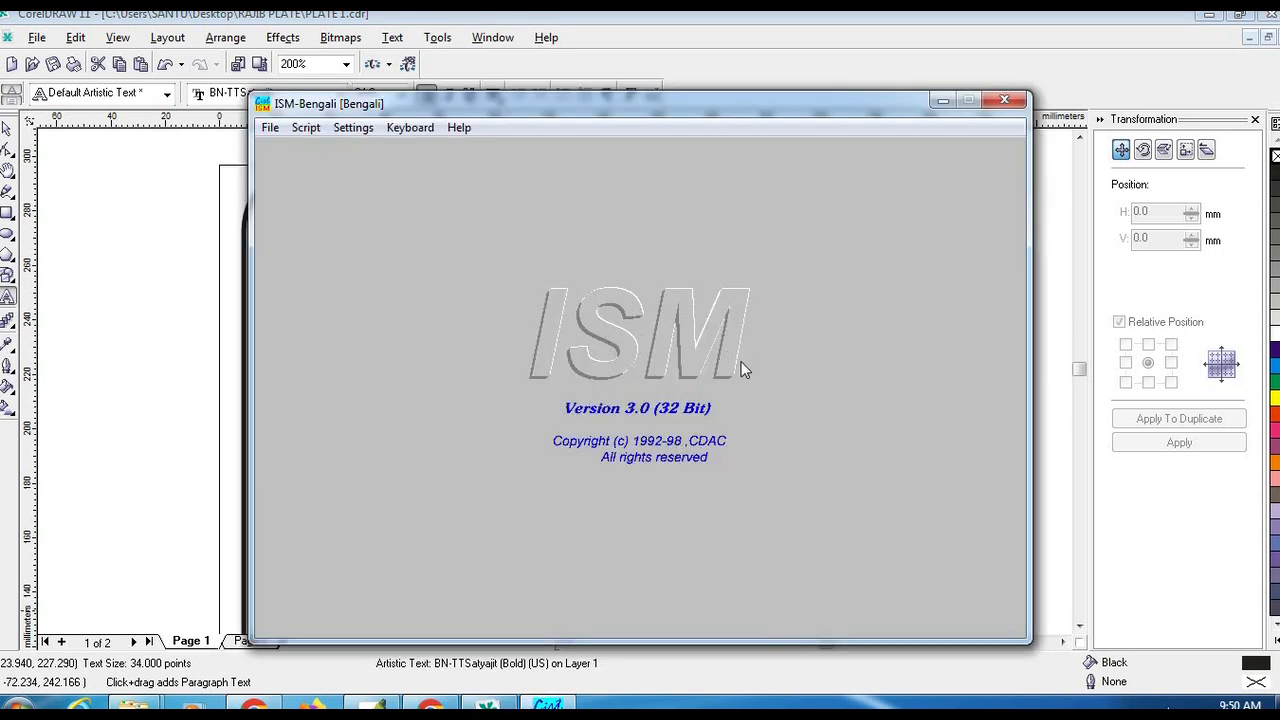
{"action": "left_click", "coordinate": [943, 104]}
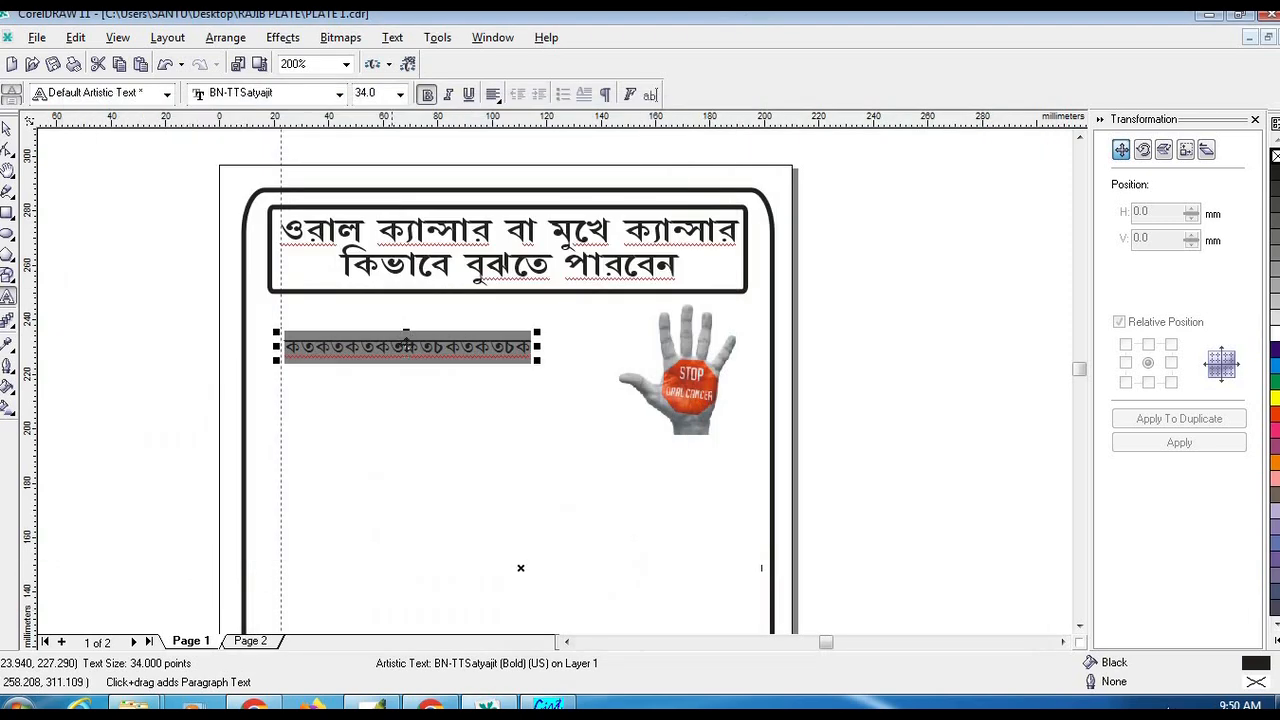
{"action": "type", "text": "দাঁত নড়ে গেলে আপনারা কি কি "}
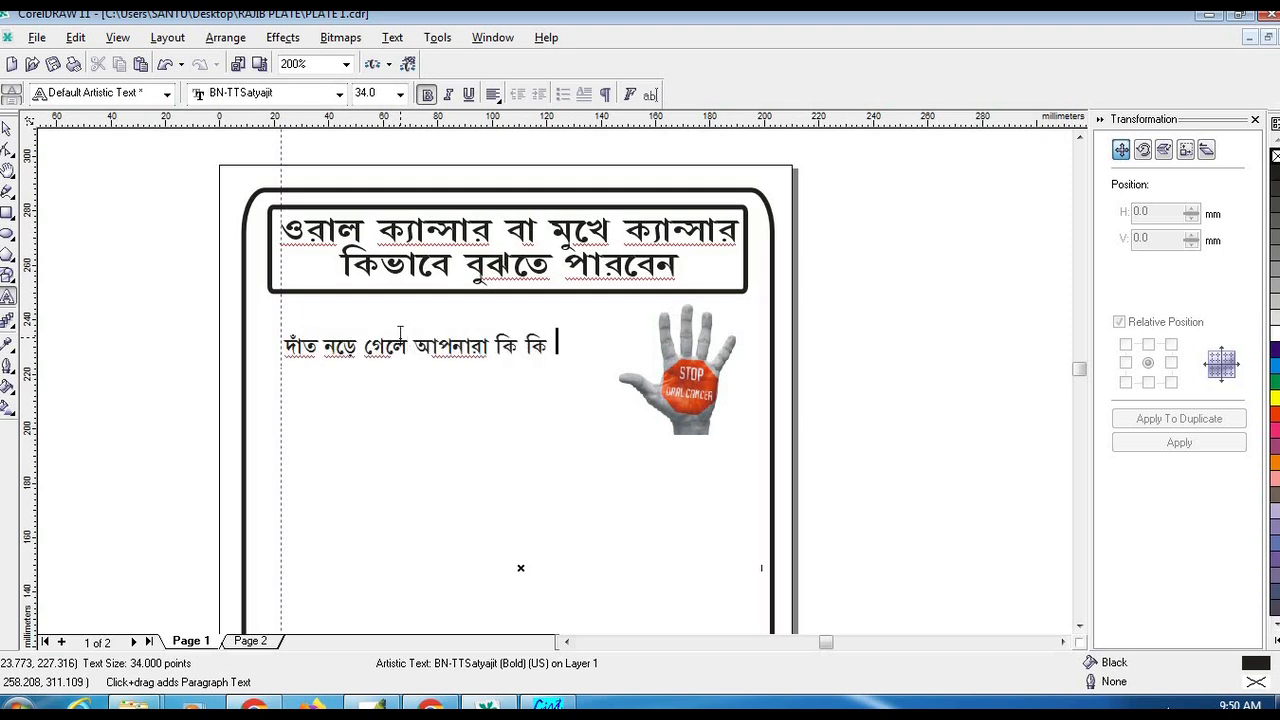
{"action": "type", "text": "করবেন"}
{"action": "key", "text": "Return"}
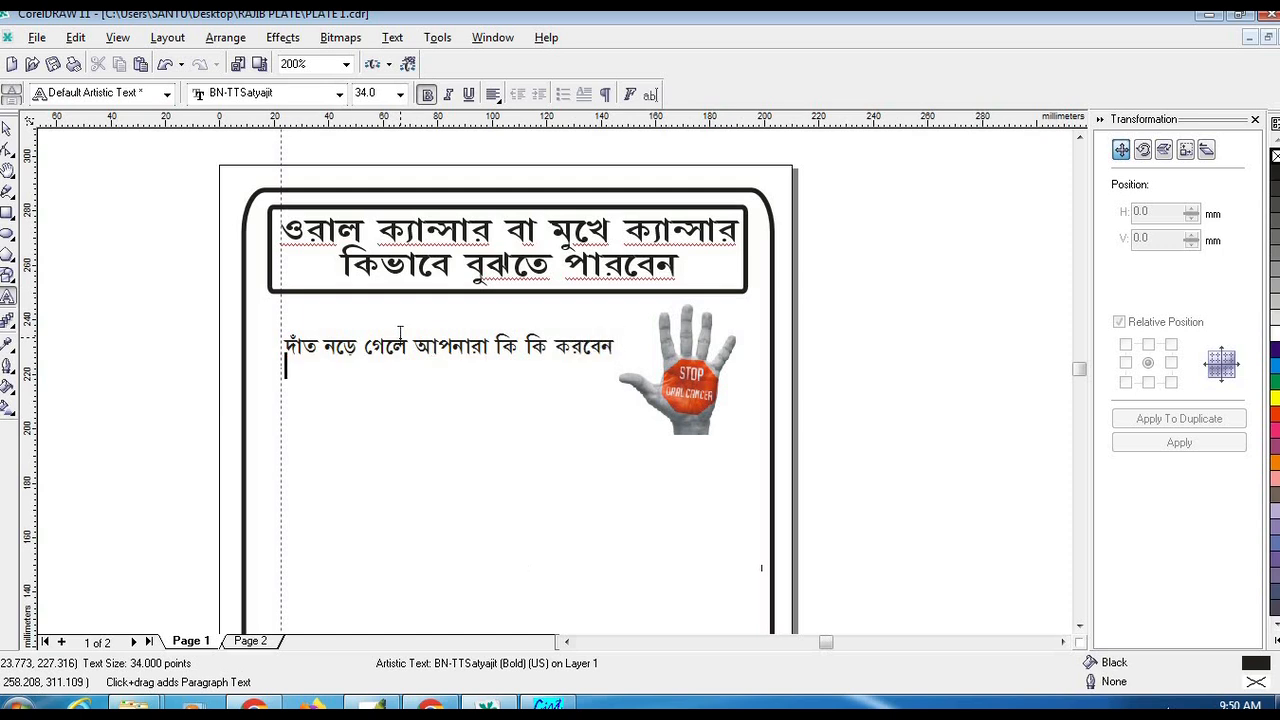
{"action": "type", "text": "১)"}
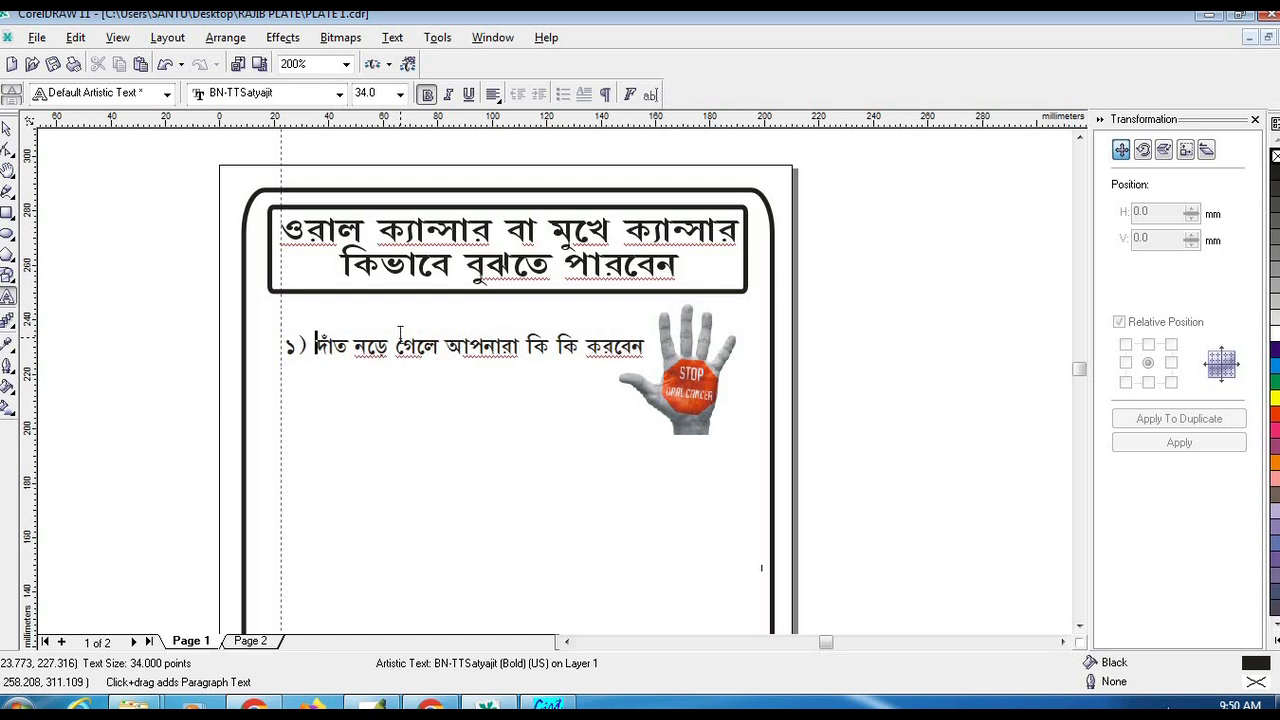
Step: Add the item "২) ওরাল ক্যান্সার বা মুখে ক্যান্সার কিভাবে বুঝতে পারবেন" on two lines and indent its second line
{"action": "key", "text": "Down"}
{"action": "type", "text": "২) ওরাল ক"}
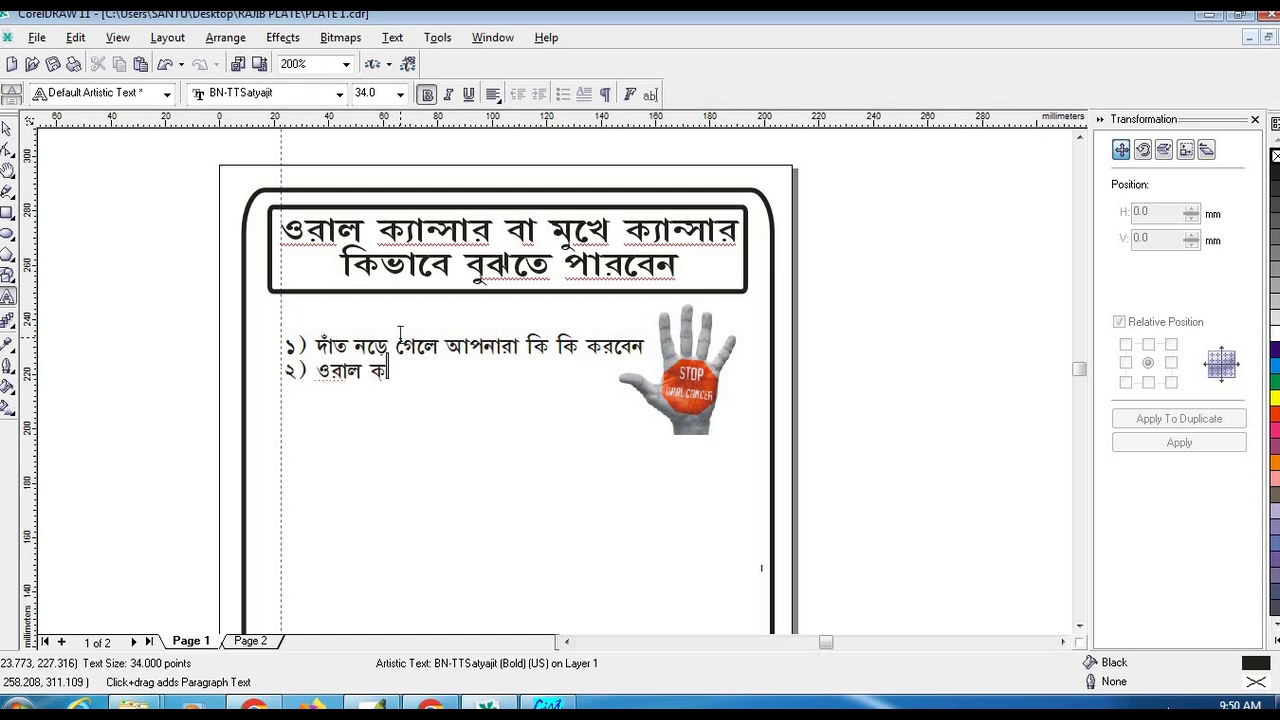
{"action": "type", "text": "্যান্সার বা মুখে ক্যান্সার কিভাব"}
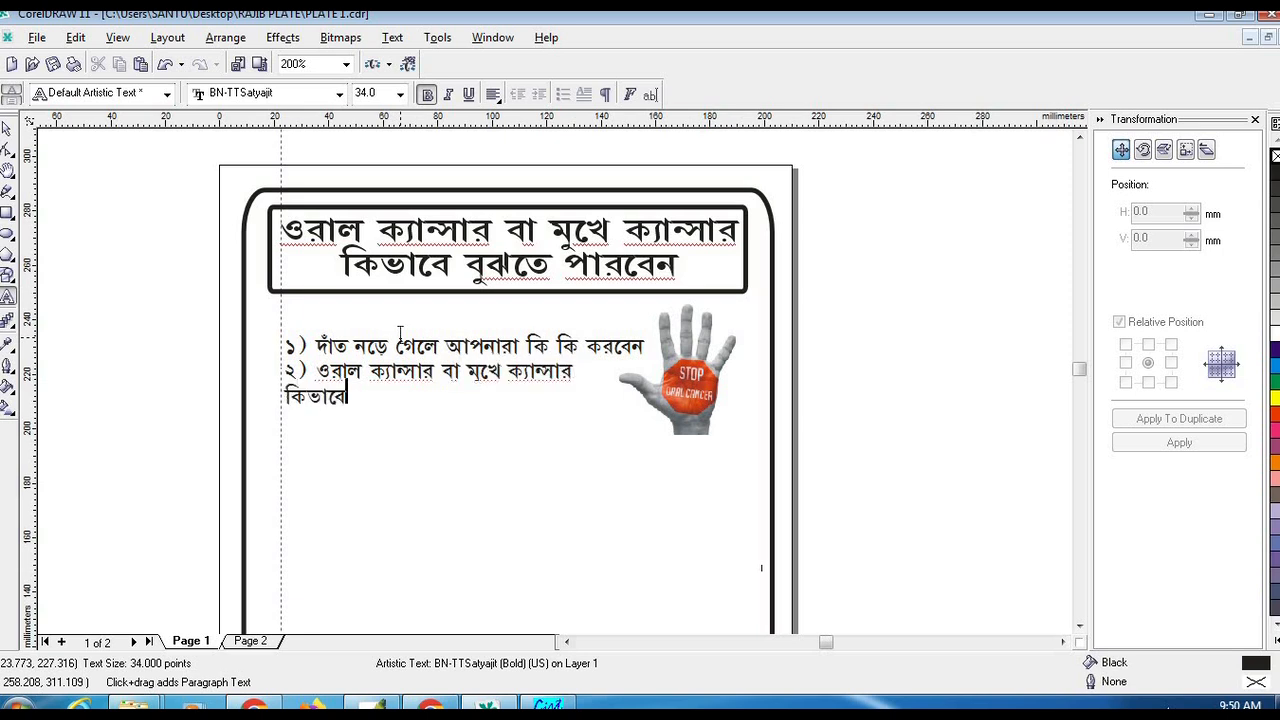
{"action": "type", "text": "ে বঝুতে পারবেন"}
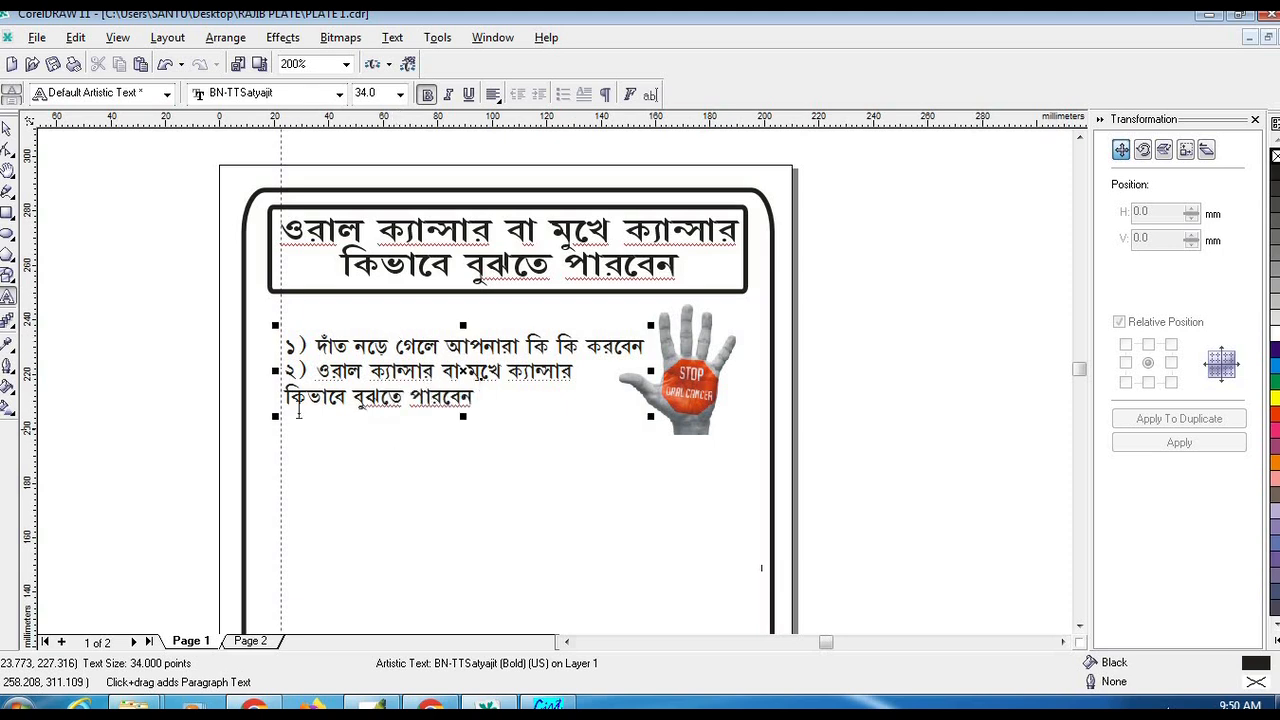
{"action": "key", "text": "Home"}
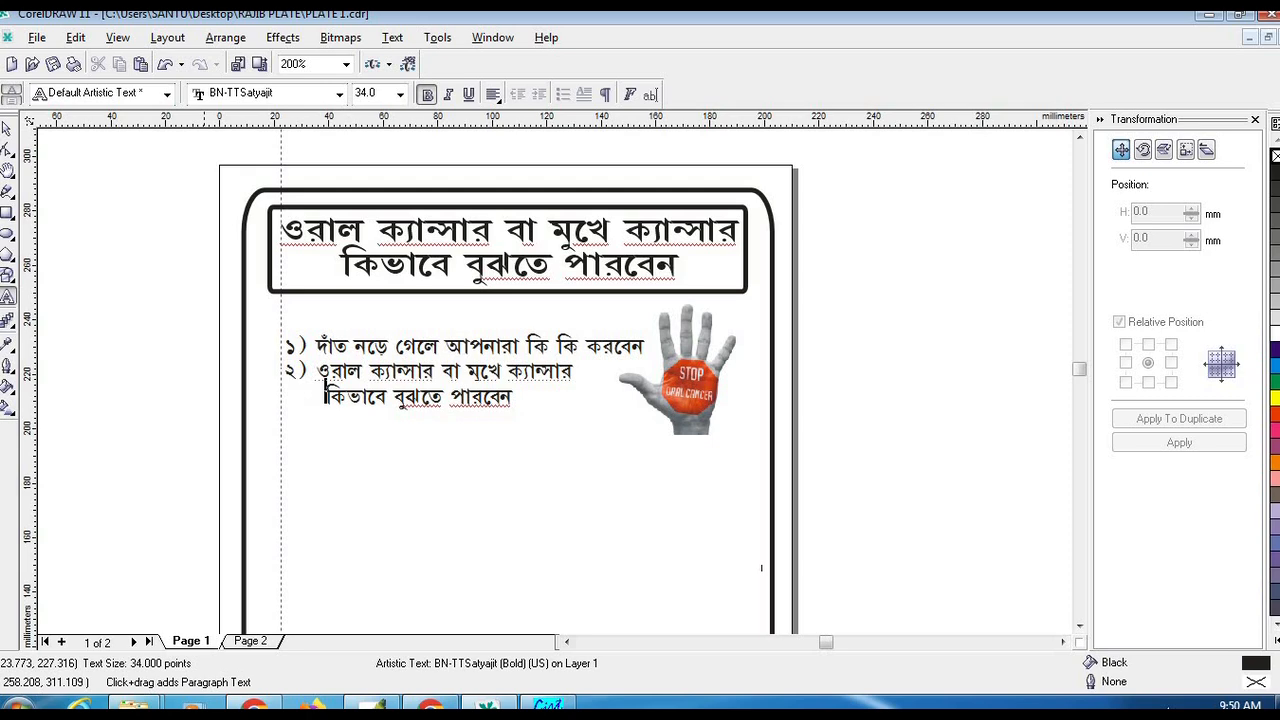
Step: Move the grouped notice box at the page's foot upward to about X 118.8 mm, Y 81.2 mm
{"action": "key", "text": "F3"}
{"action": "left_click", "coordinate": [1080, 628]}
{"action": "left_click_drag", "start_coordinate": [516, 398], "coordinate": [535, 407]}
{"action": "key", "text": "F3"}
{"action": "left_click", "coordinate": [563, 479]}
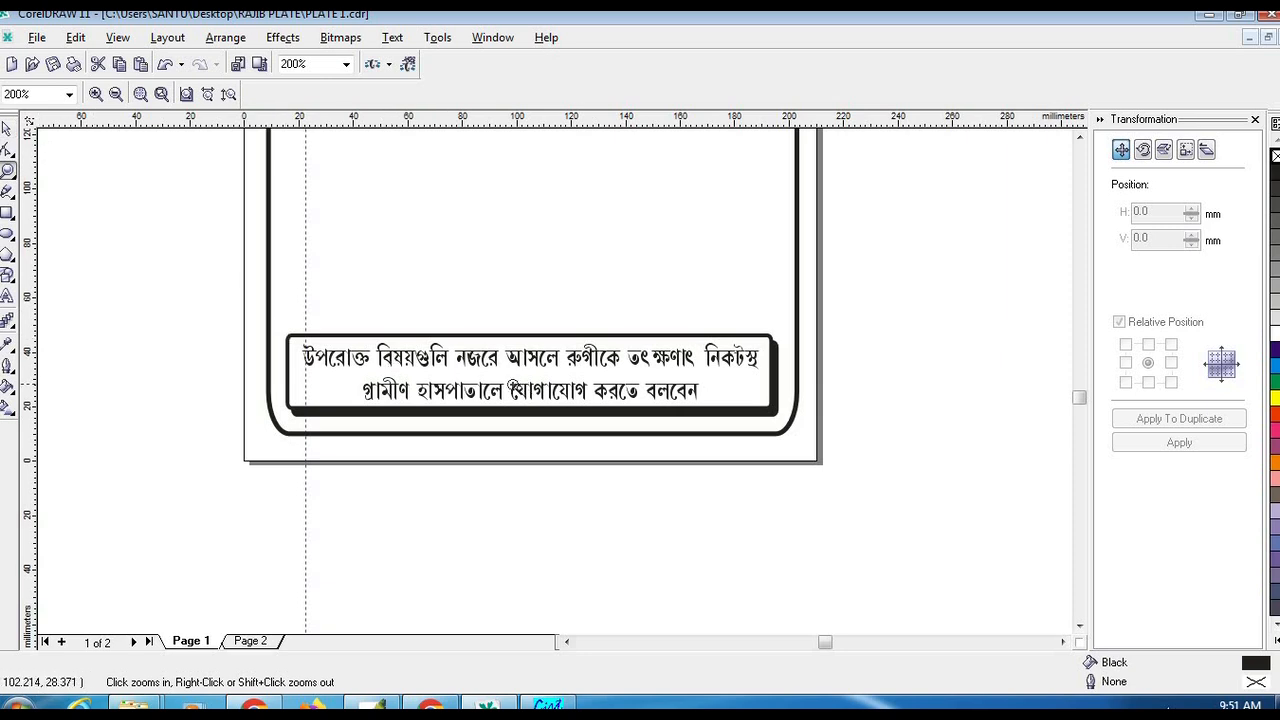
{"action": "left_click", "coordinate": [513, 386]}
{"action": "key", "text": "F3"}
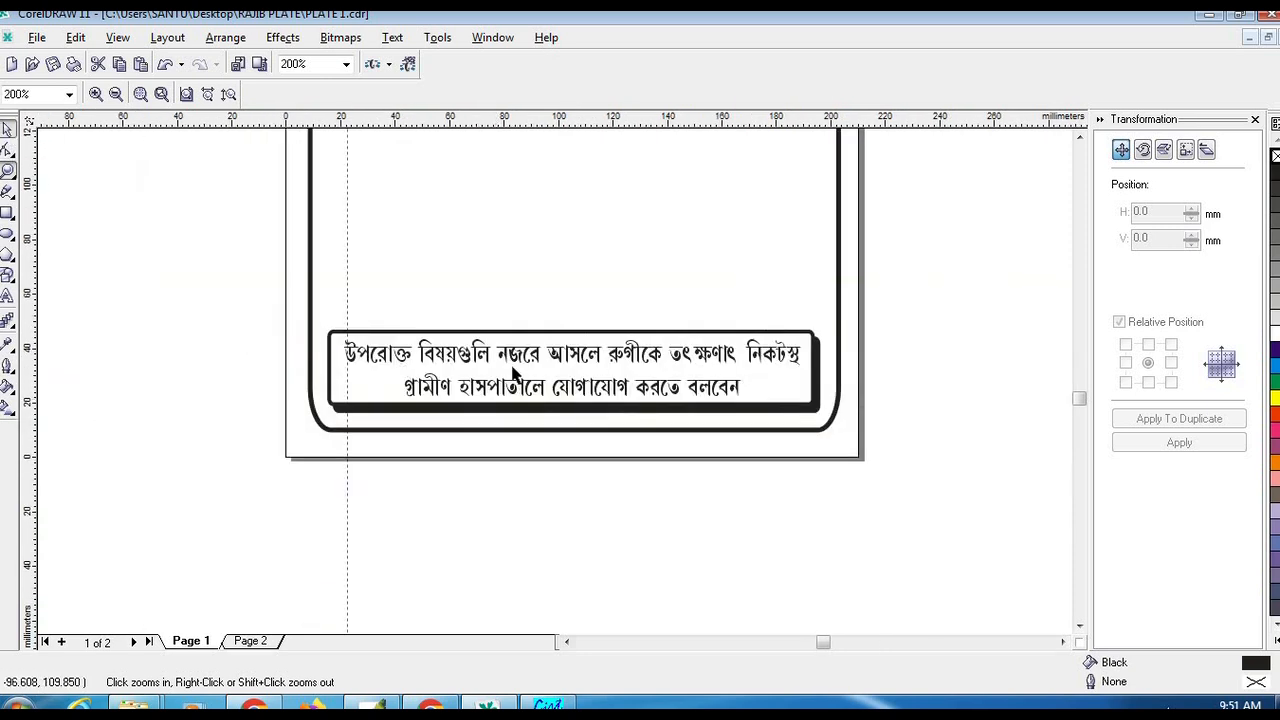
{"action": "key", "text": "space"}
{"action": "left_click", "coordinate": [505, 375]}
{"action": "left_click_drag", "start_coordinate": [517, 358], "coordinate": [552, 224]}
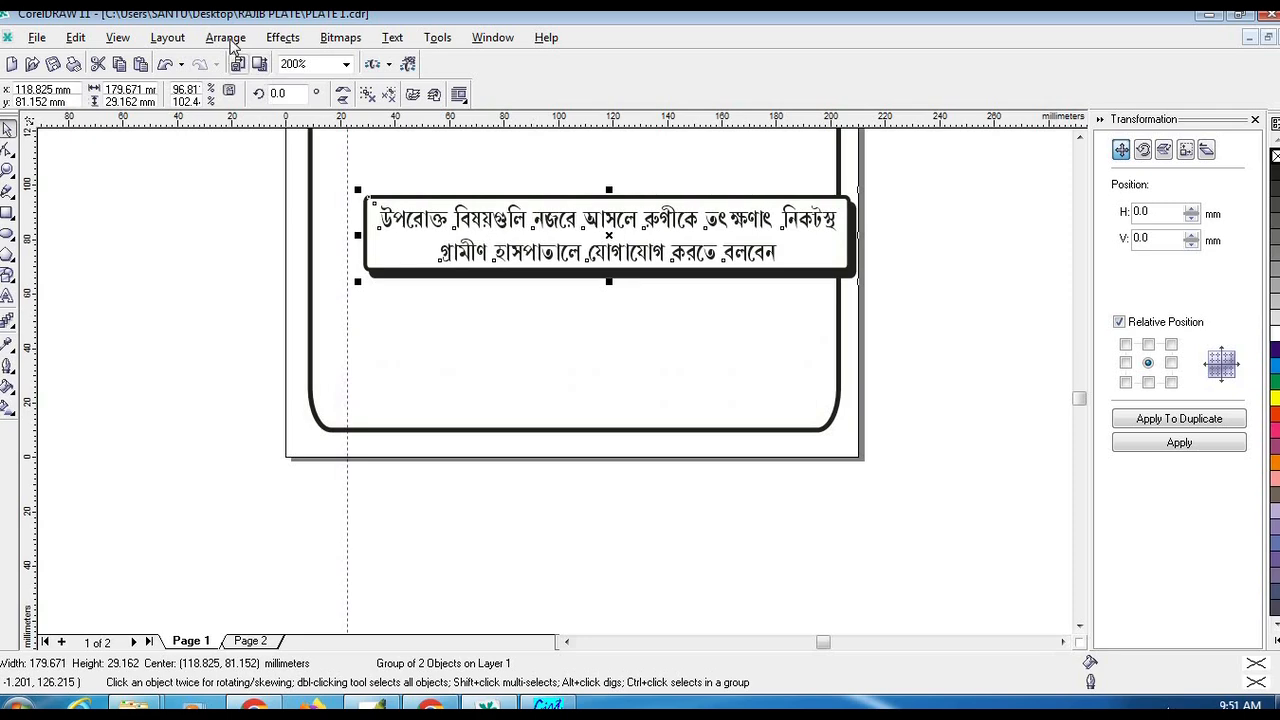
Step: Ungroup all objects of the notice box and move its text down to about X 115.4 mm, Y 28.4 mm
{"action": "left_click", "coordinate": [226, 37]}
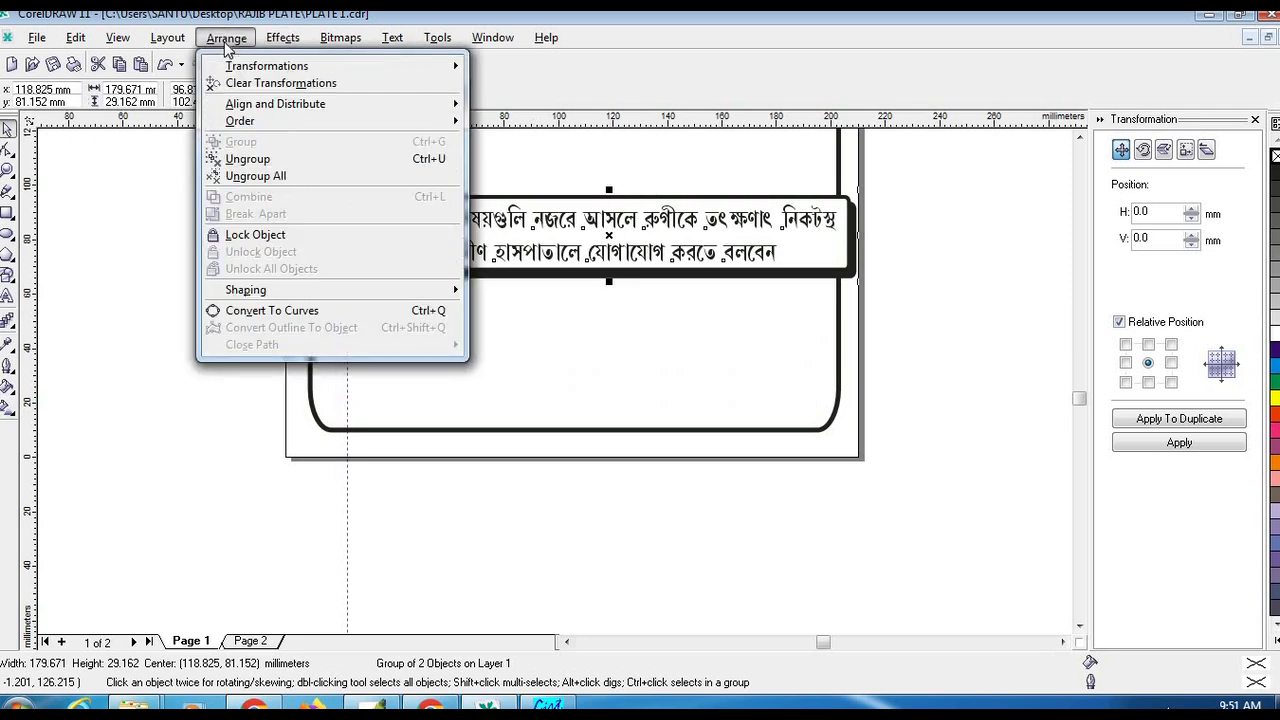
{"action": "left_click", "coordinate": [252, 185]}
{"action": "left_click", "coordinate": [607, 250]}
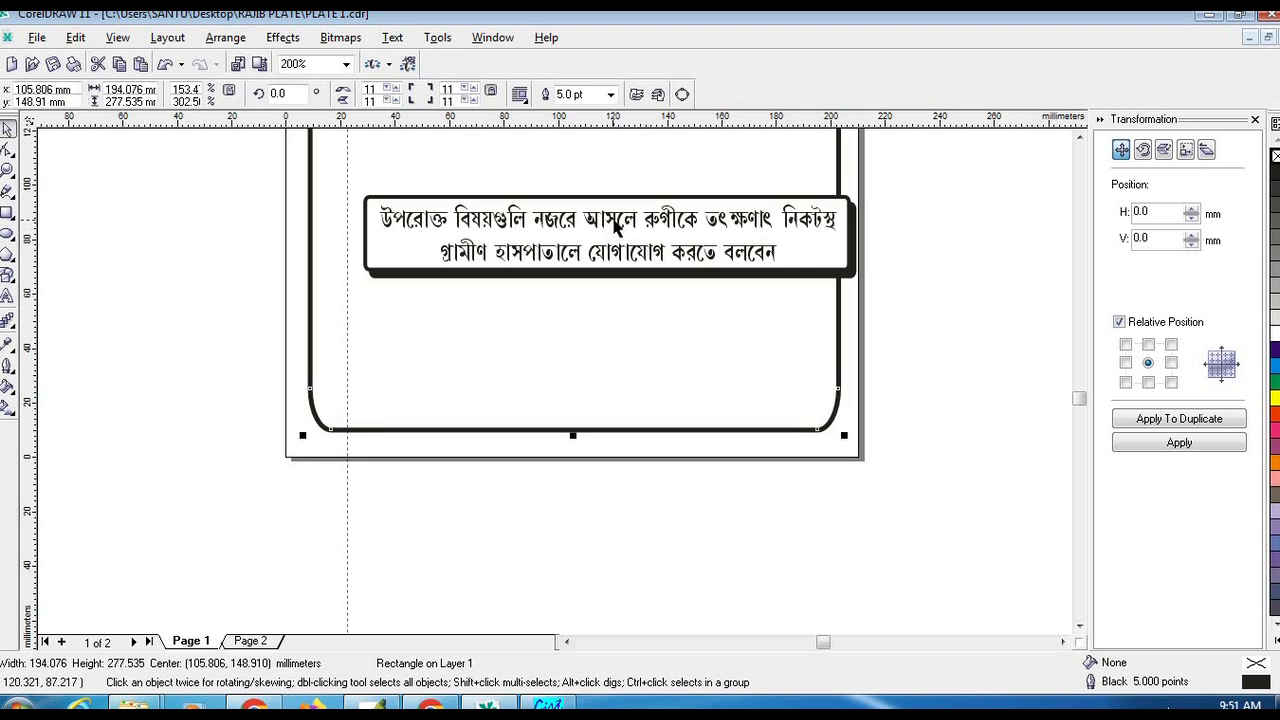
{"action": "left_click_drag", "start_coordinate": [616, 228], "coordinate": [608, 381]}
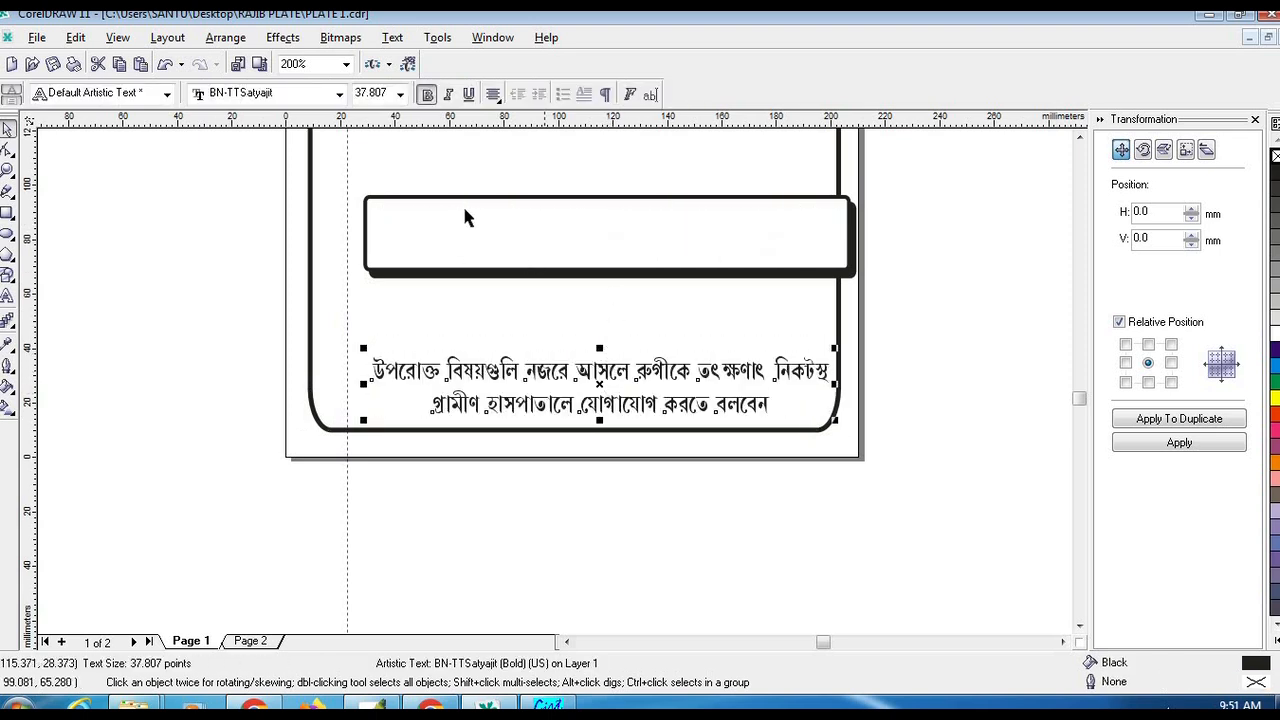
Step: Move the empty white box below the page to about X 56.2 mm, Y -19.3 mm, and shift the black shadow rectangle slightly
{"action": "left_click_drag", "start_coordinate": [494, 211], "coordinate": [376, 331]}
{"action": "left_click_drag", "start_coordinate": [622, 250], "coordinate": [607, 229]}
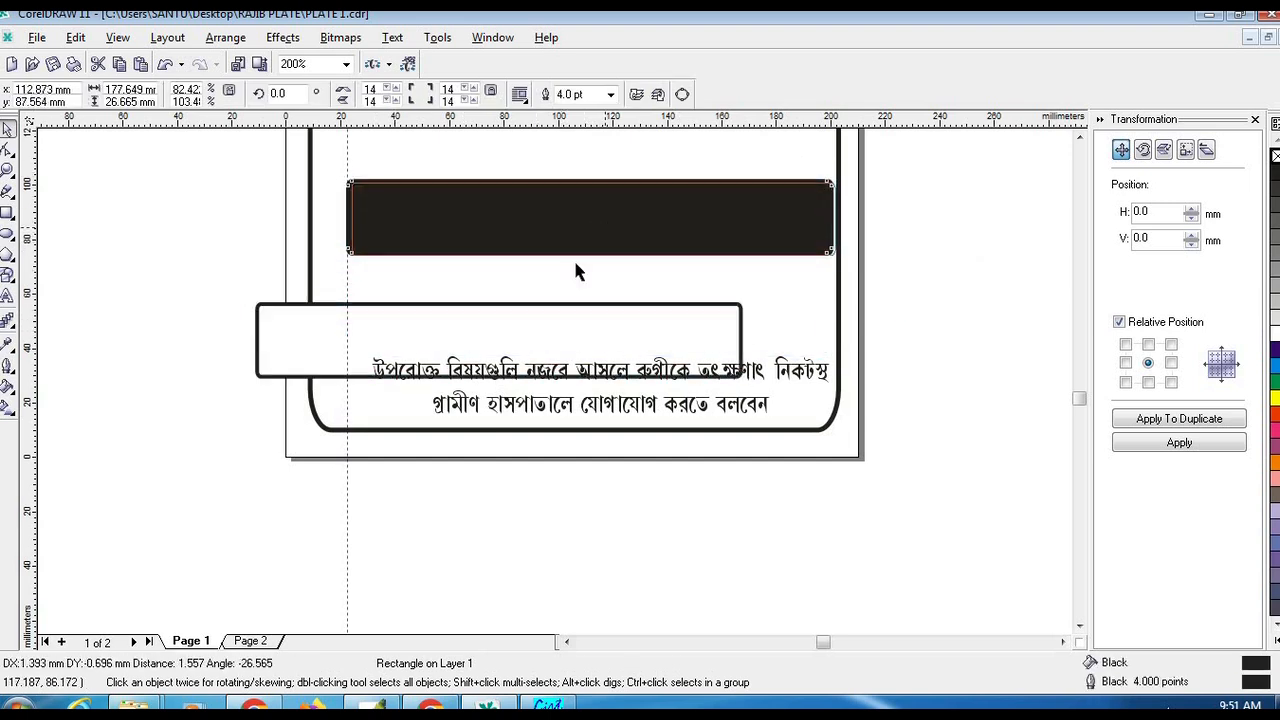
{"action": "left_click_drag", "start_coordinate": [456, 328], "coordinate": [410, 478]}
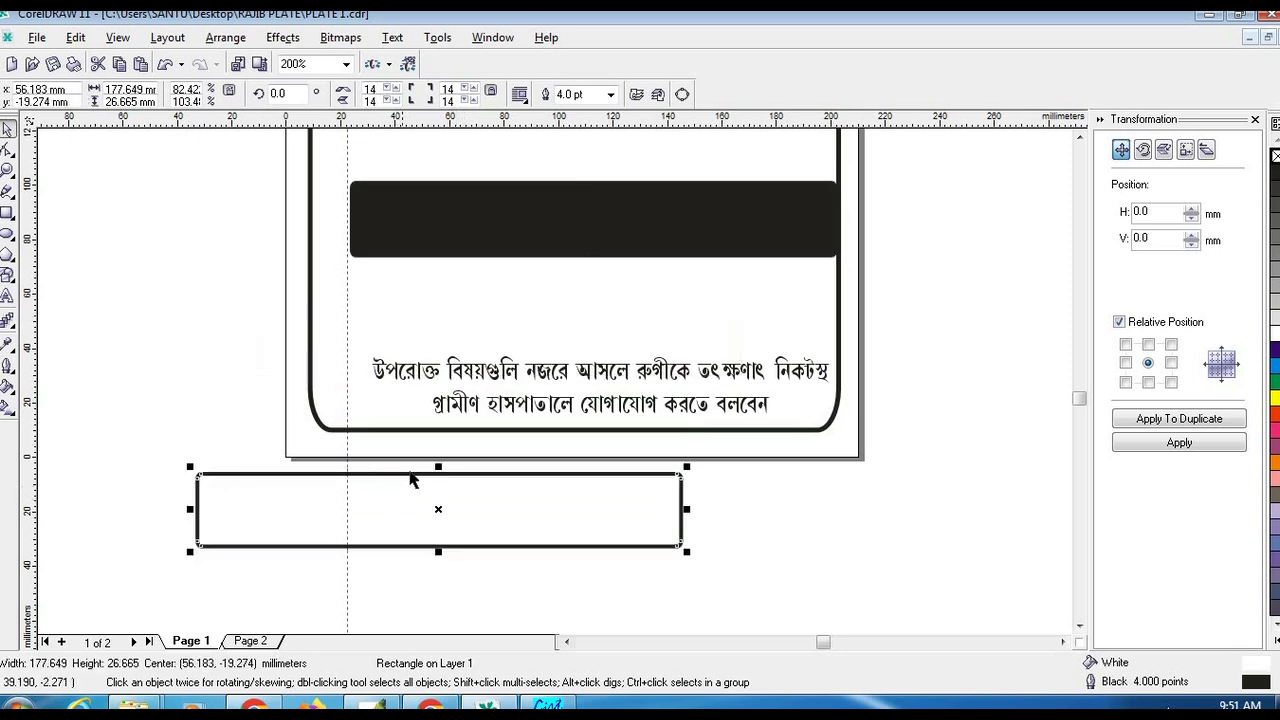
Step: Place the white box over the black shadow rectangle, then move both together to about X 105.4 mm, Y 85.9 mm
{"action": "left_click_drag", "start_coordinate": [338, 512], "coordinate": [505, 215]}
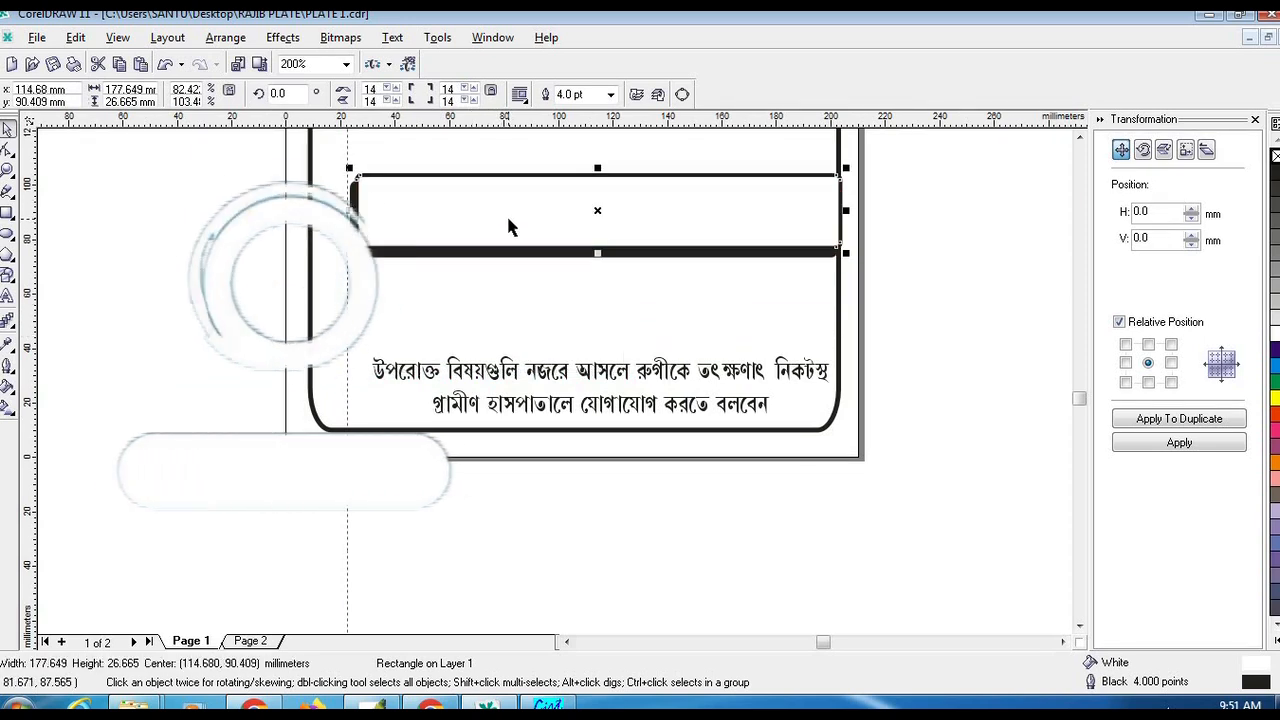
{"action": "key", "text": "Down"}
{"action": "key", "text": "Up"}
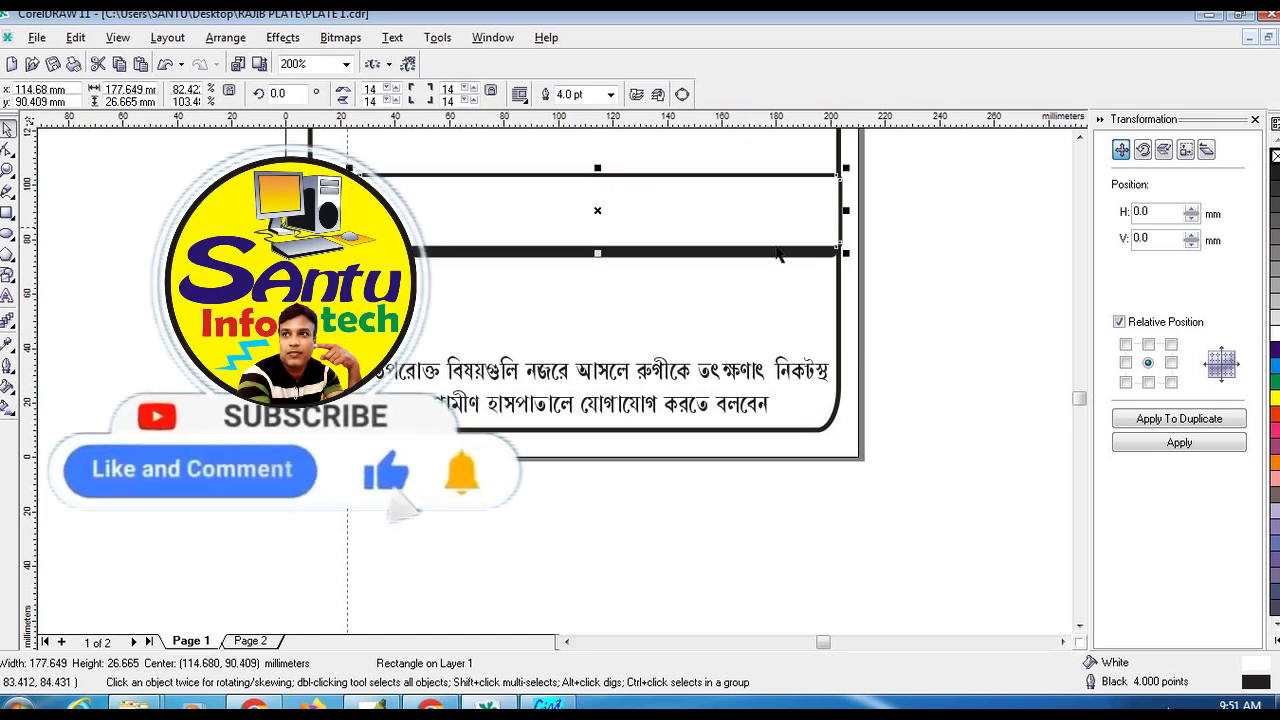
{"action": "left_click", "coordinate": [919, 256]}
{"action": "left_click_drag", "start_coordinate": [896, 297], "coordinate": [904, 300]}
{"action": "left_click_drag", "start_coordinate": [741, 231], "coordinate": [719, 240]}
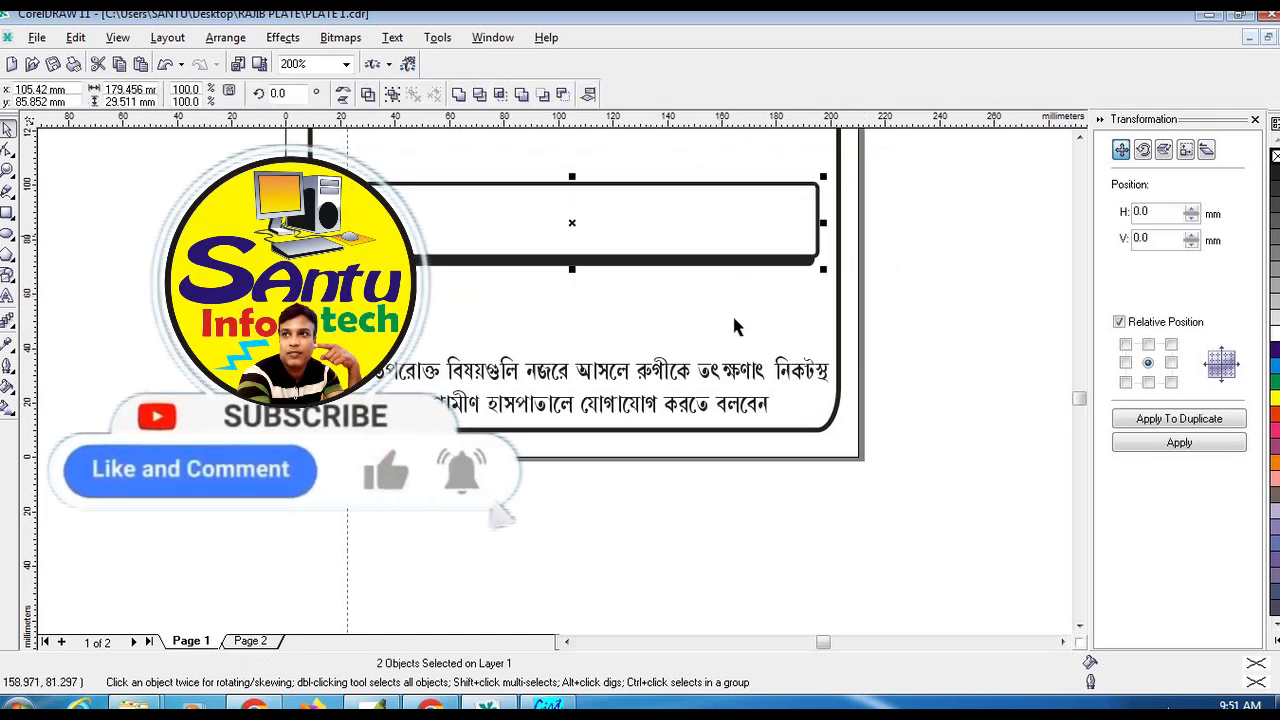
Step: Move the two-line notice text up from the page's foot into the white box, centred between its edges
{"action": "left_click_drag", "start_coordinate": [608, 372], "coordinate": [586, 207]}
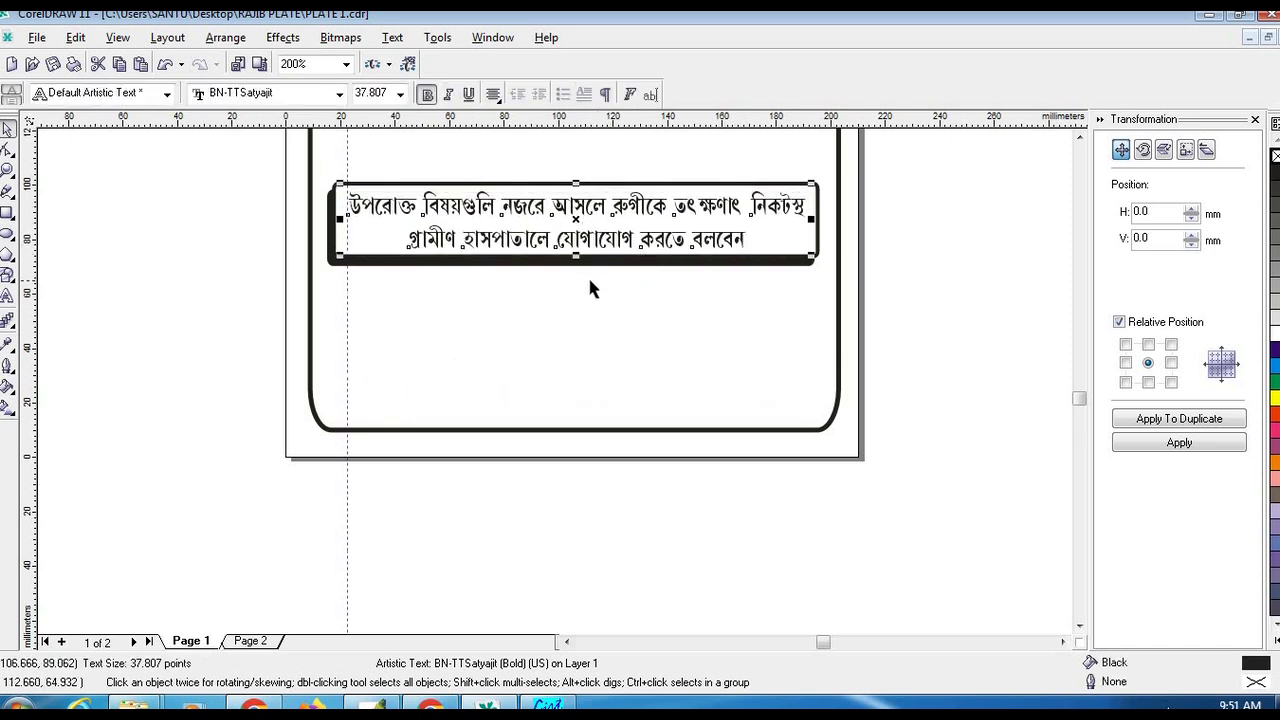
{"action": "key", "text": "z"}
{"action": "right_click", "coordinate": [603, 220]}
{"action": "left_click", "coordinate": [642, 308]}
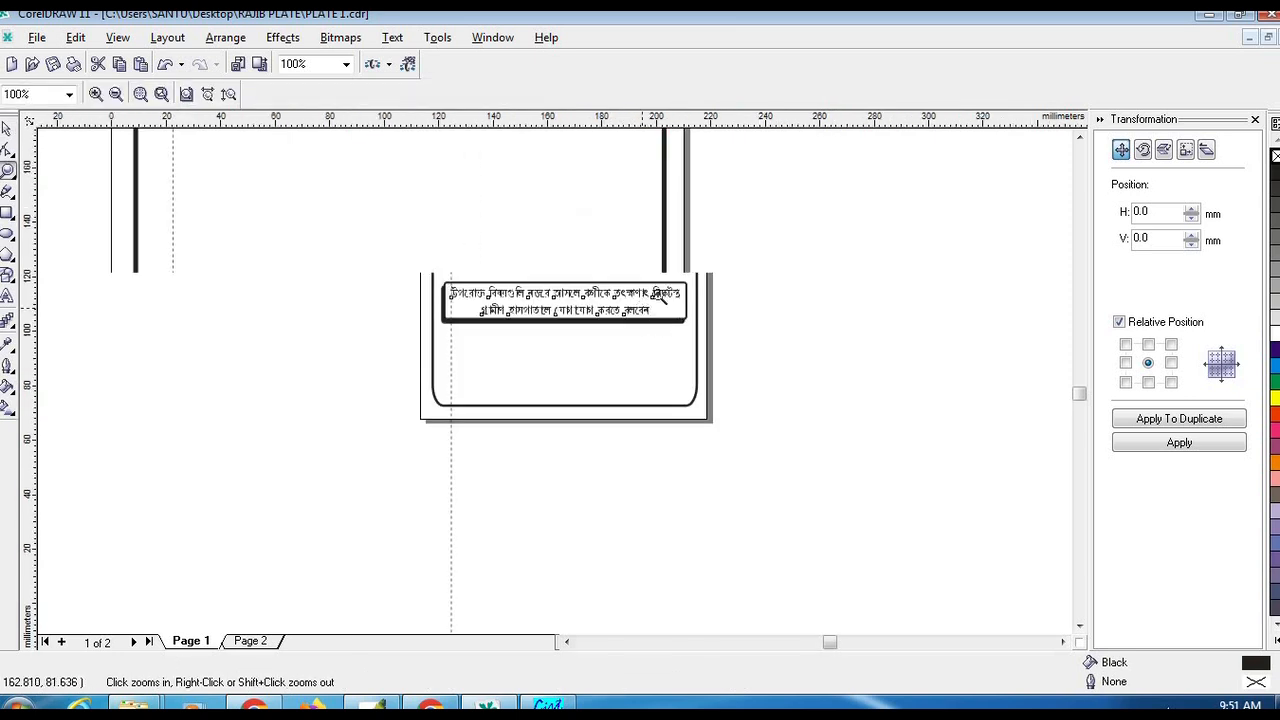
{"action": "key", "text": "Page_Down"}
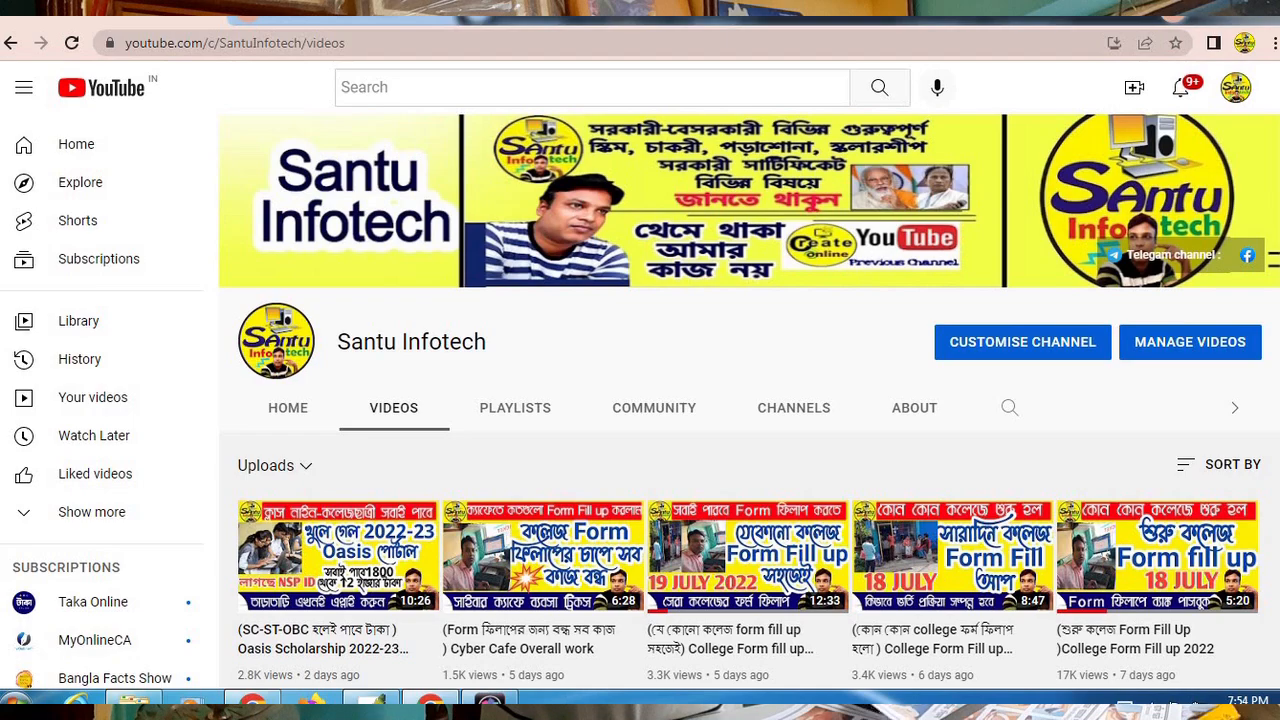
{"action": "scroll", "coordinate": [749, 416], "scroll_direction": "down", "scroll_amount": 2}
{"action": "scroll", "coordinate": [749, 416], "scroll_direction": "down", "scroll_amount": 2}
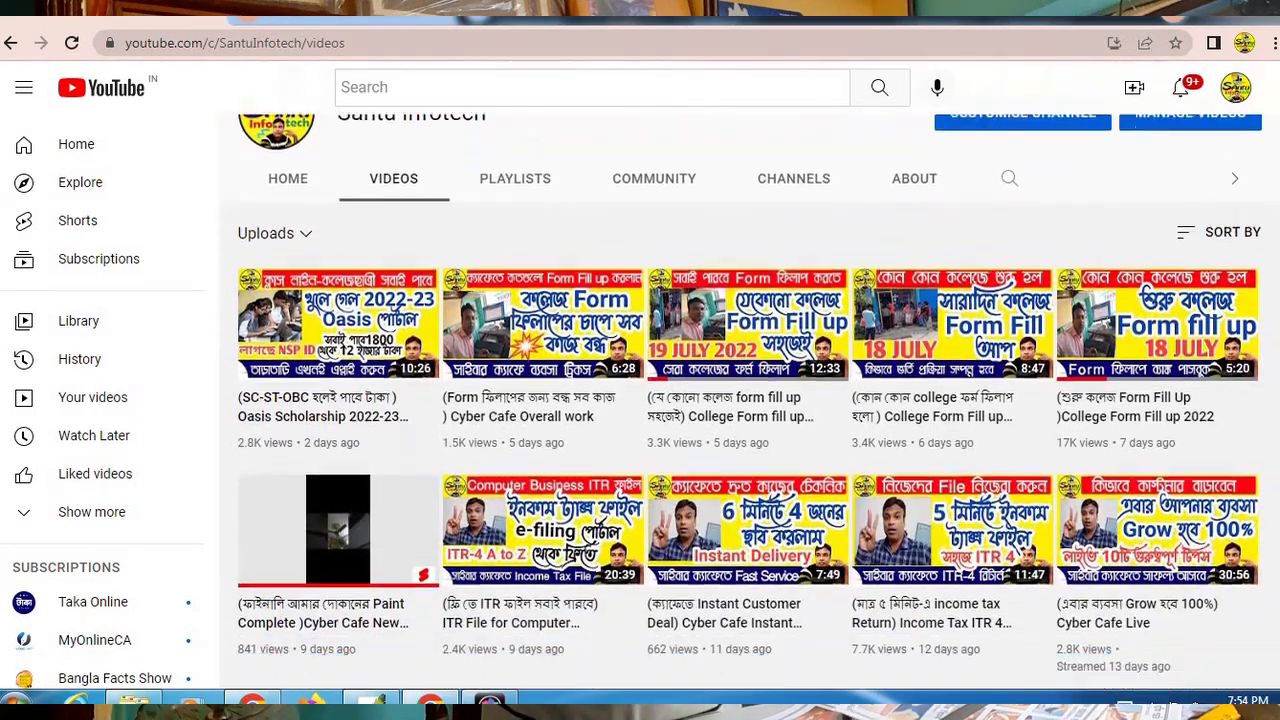